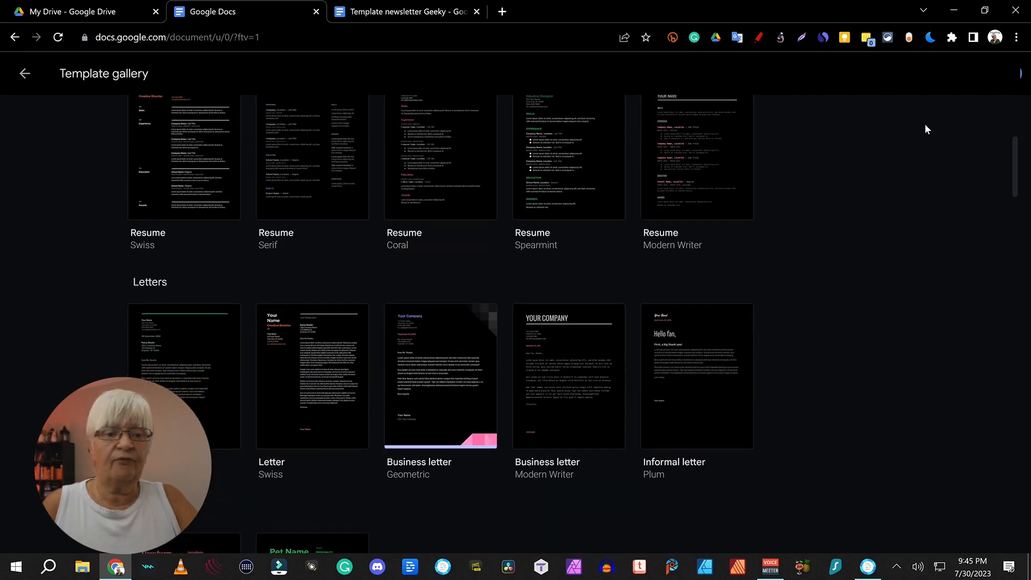
# Step: Browse down to the Work templates and create a document from Newsletter – Lively
pyautogui.scroll(1, 925, 128)
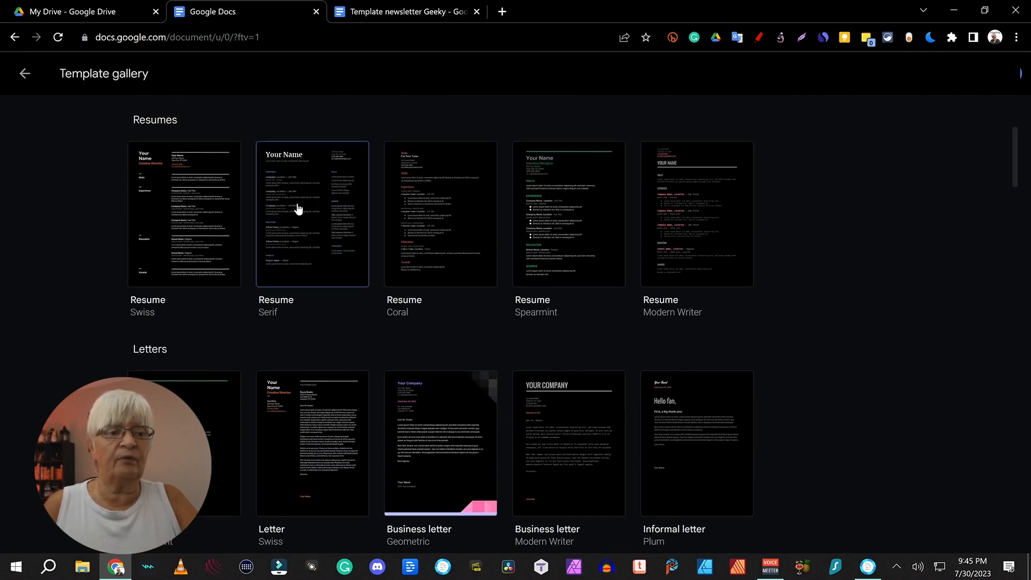
pyautogui.scroll(-5, 791, 203)
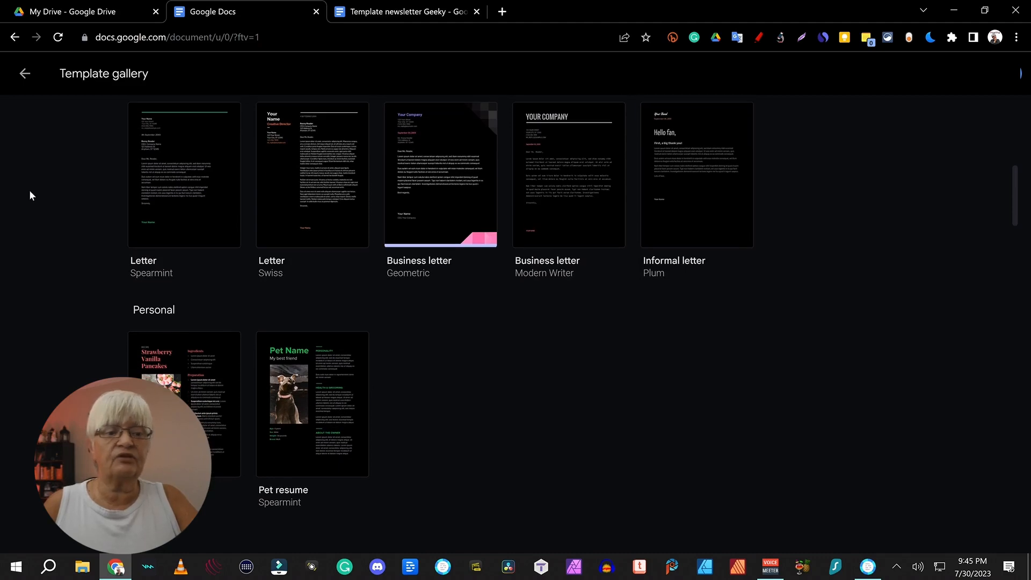
pyautogui.scroll(-4, 865, 246)
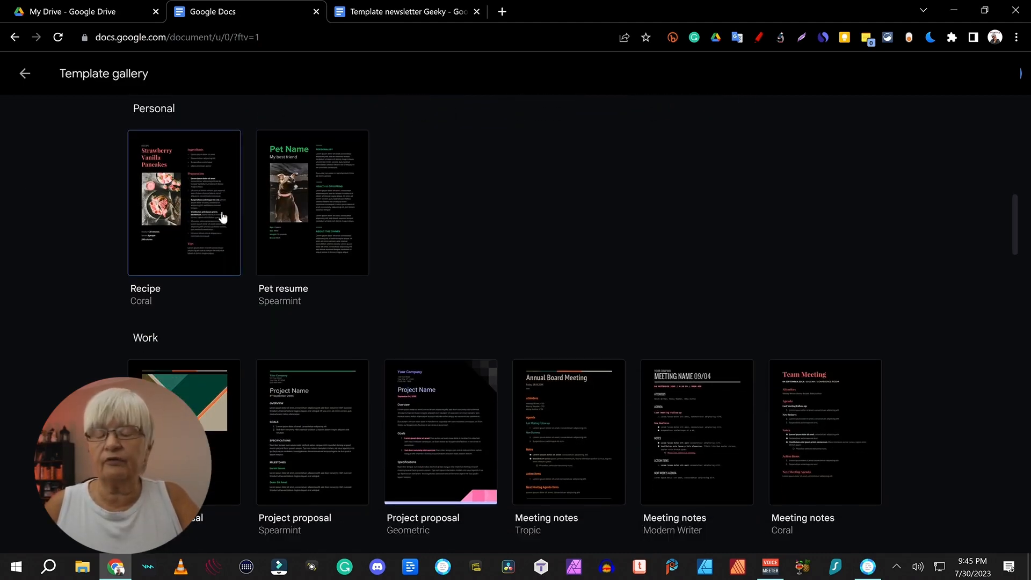
pyautogui.scroll(-3, 591, 193)
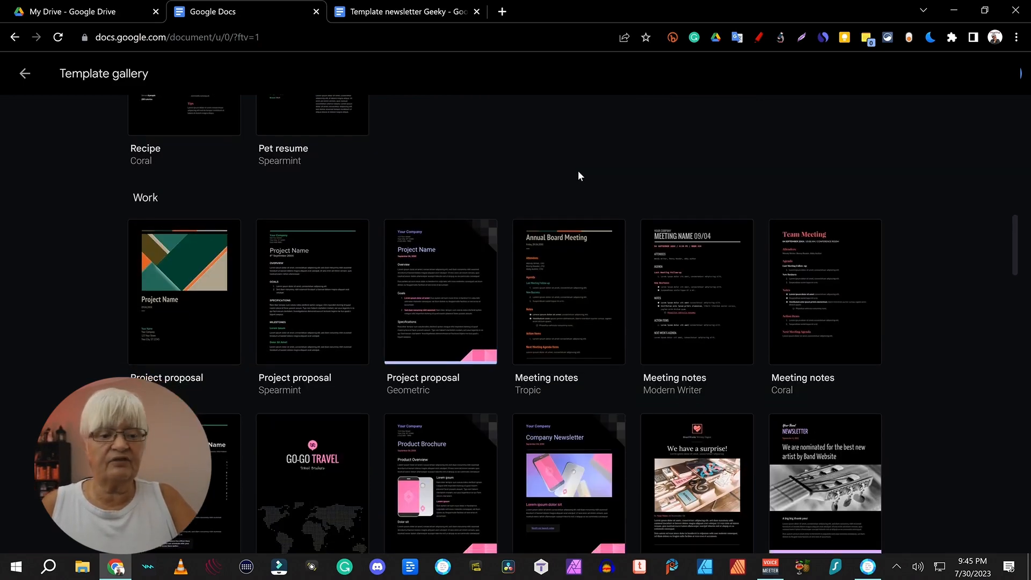
pyautogui.scroll(-15, 214, 344)
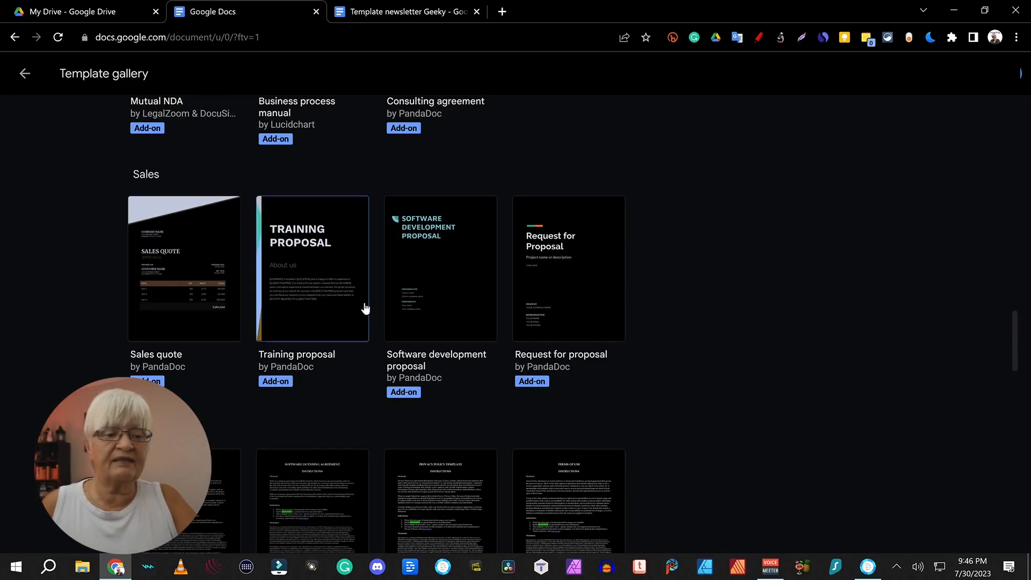
pyautogui.scroll(-5, 661, 262)
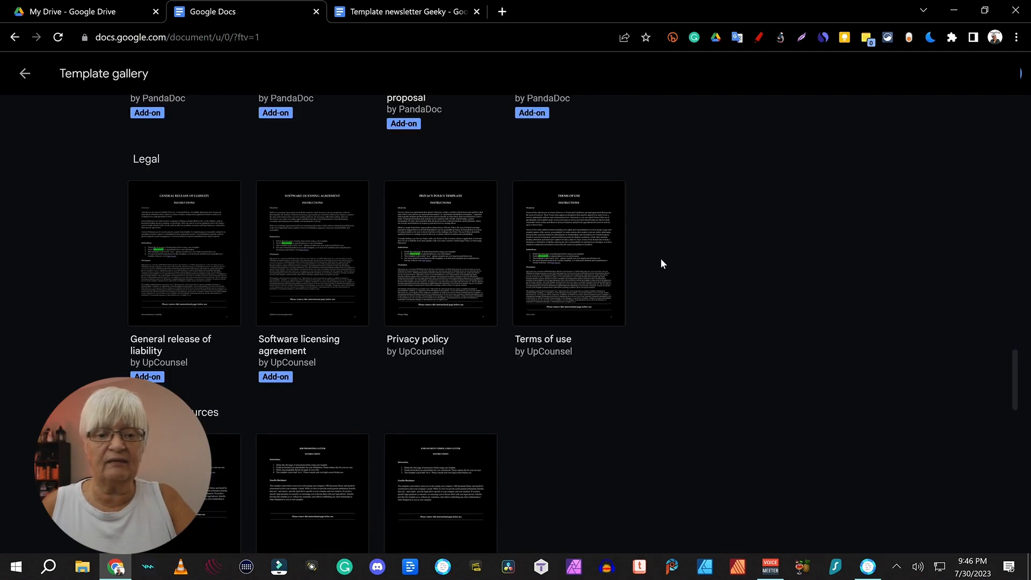
pyautogui.scroll(-1, 661, 259)
pyautogui.scroll(-4, 605, 189)
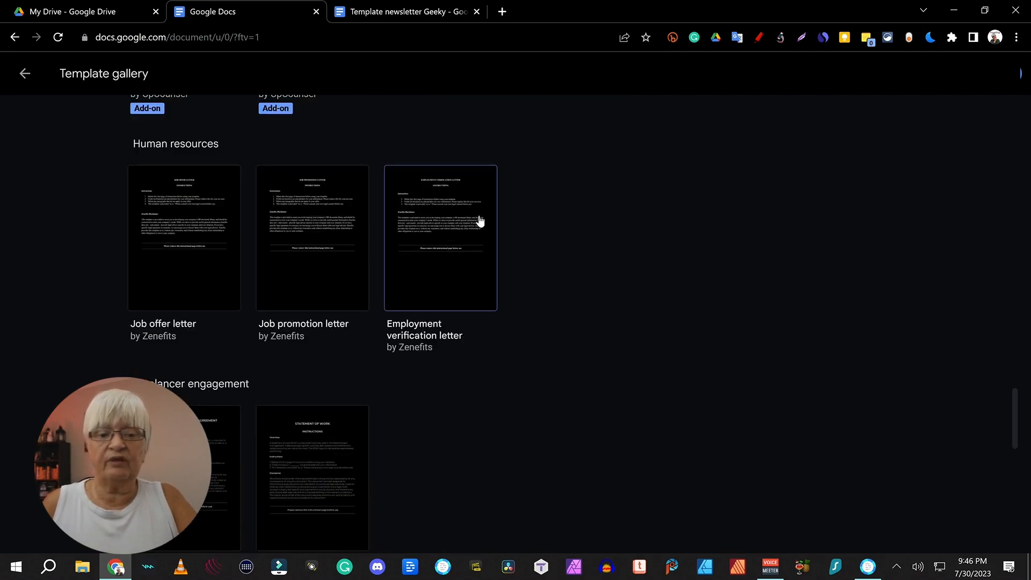
pyautogui.scroll(-4, 535, 214)
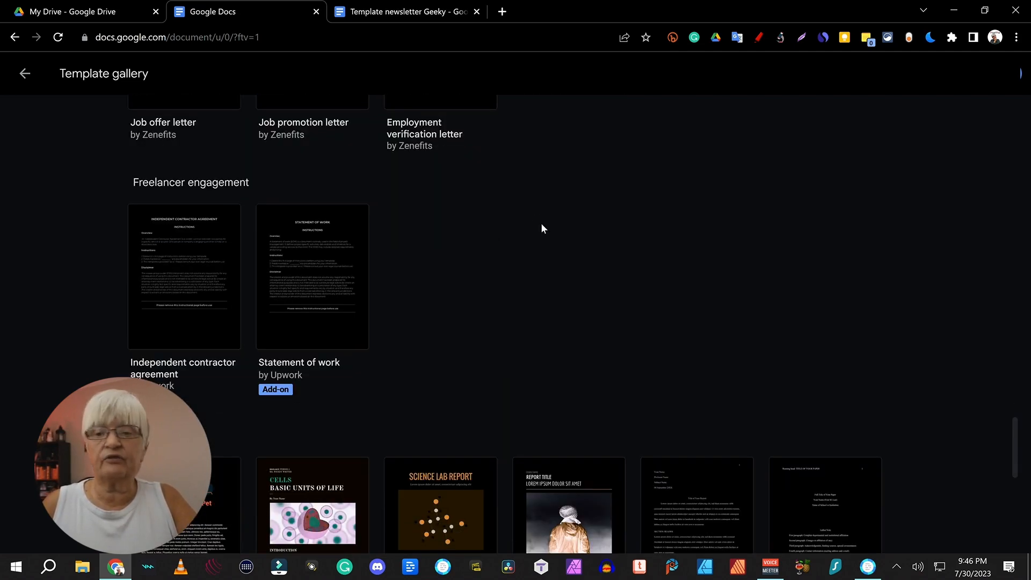
pyautogui.scroll(-5, 542, 228)
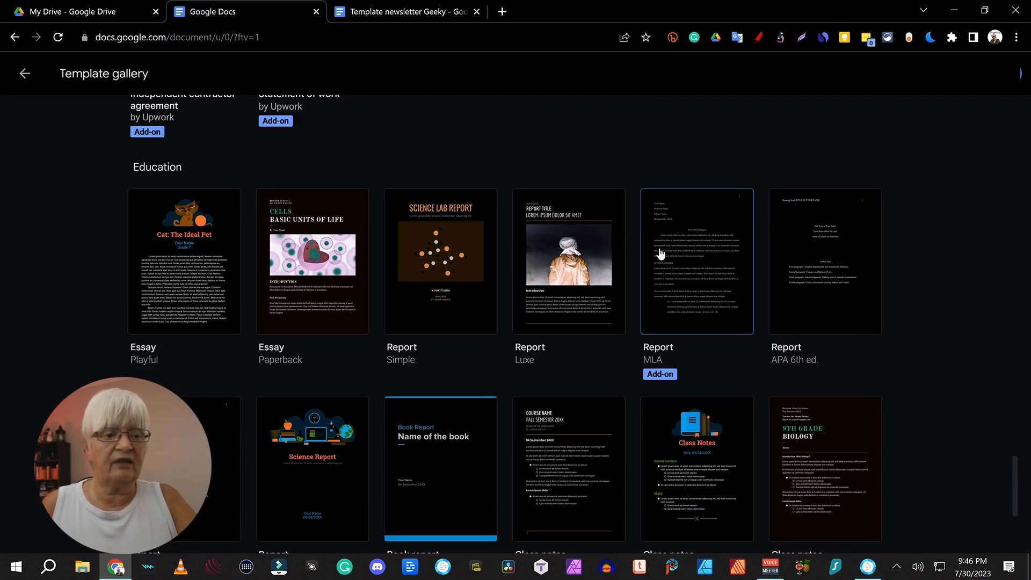
pyautogui.scroll(-4, 552, 322)
pyautogui.scroll(8, 549, 323)
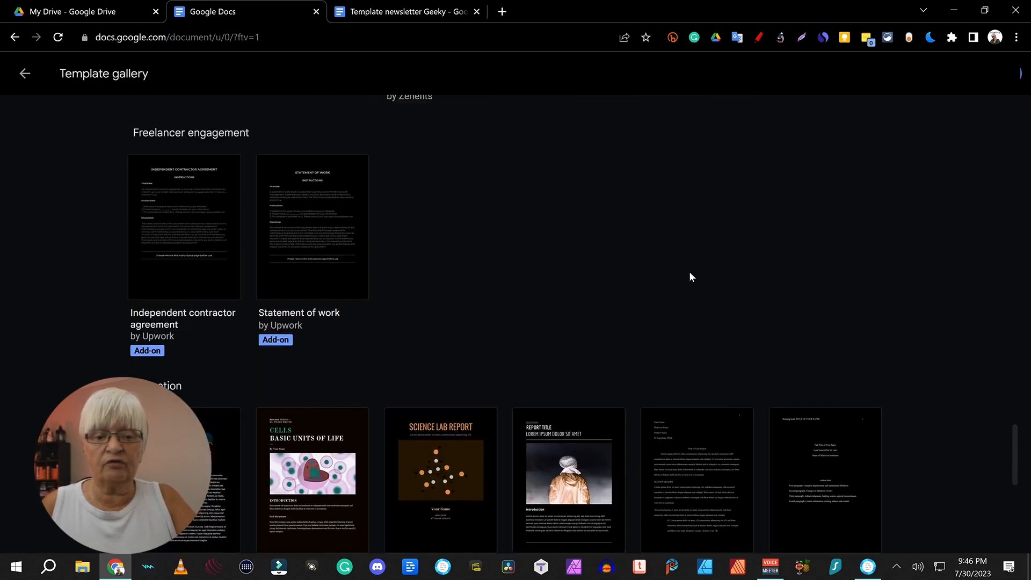
pyautogui.scroll(-10, 689, 275)
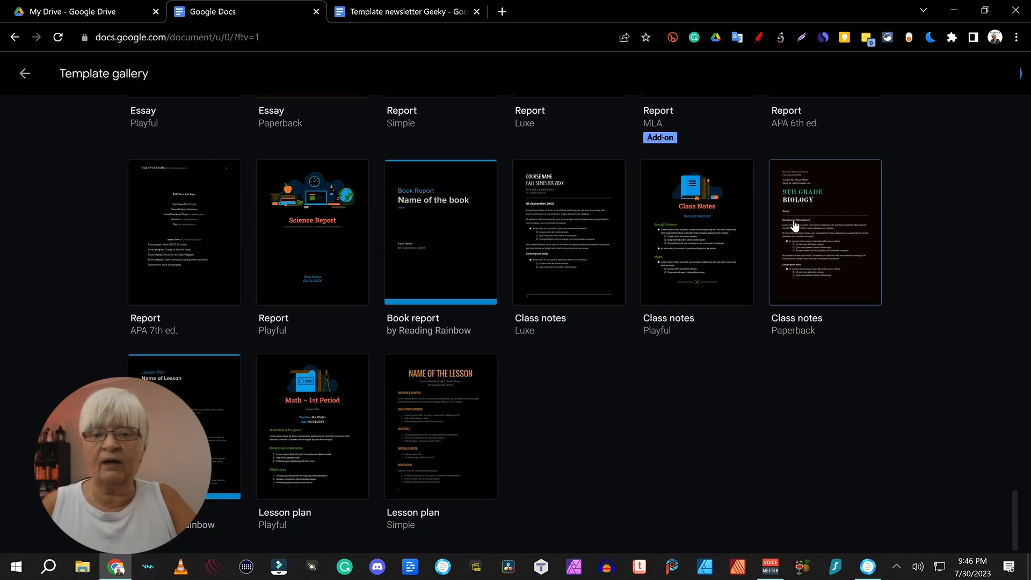
pyautogui.scroll(7, 743, 229)
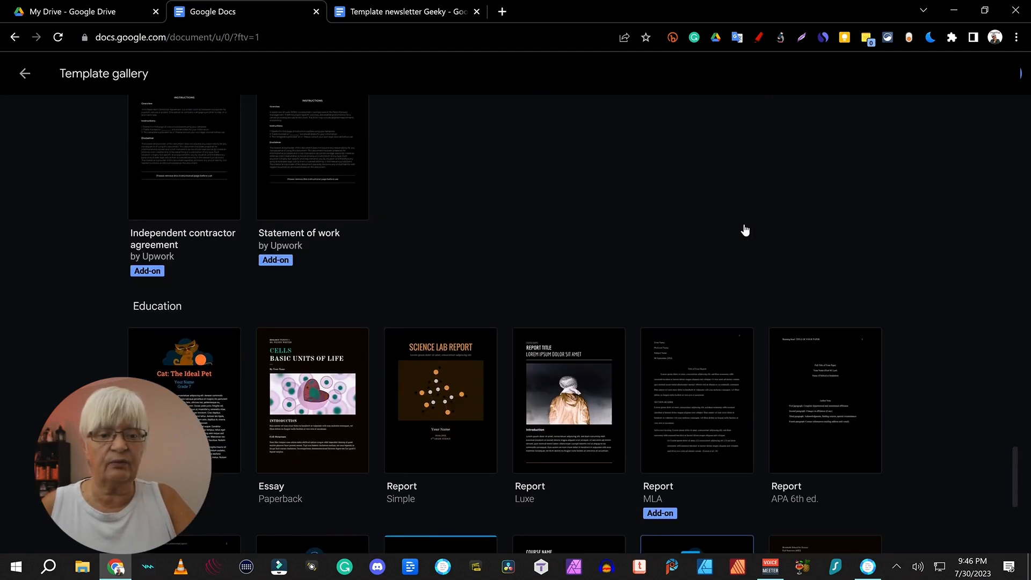
pyautogui.scroll(8, 745, 230)
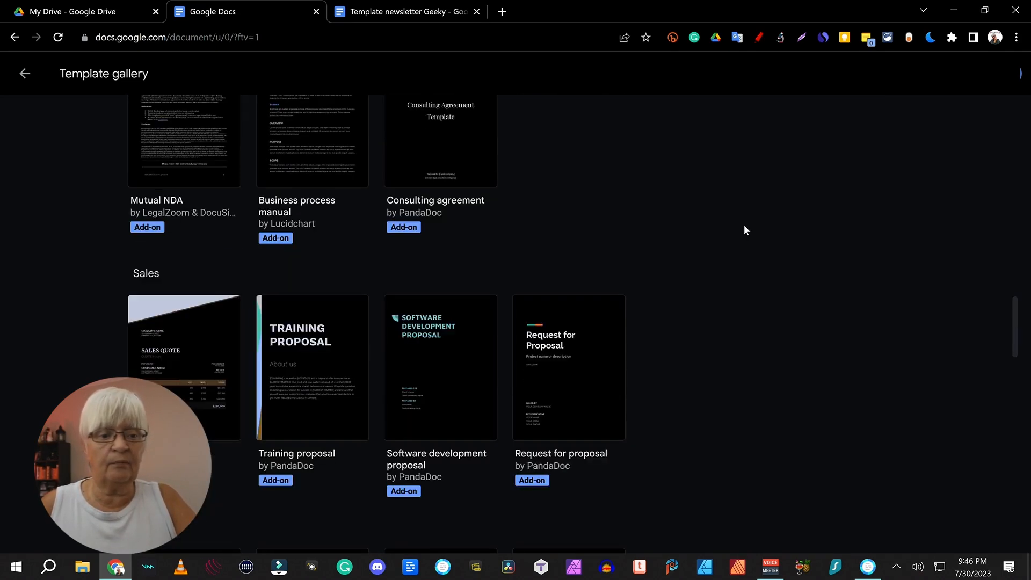
pyautogui.scroll(6, 745, 230)
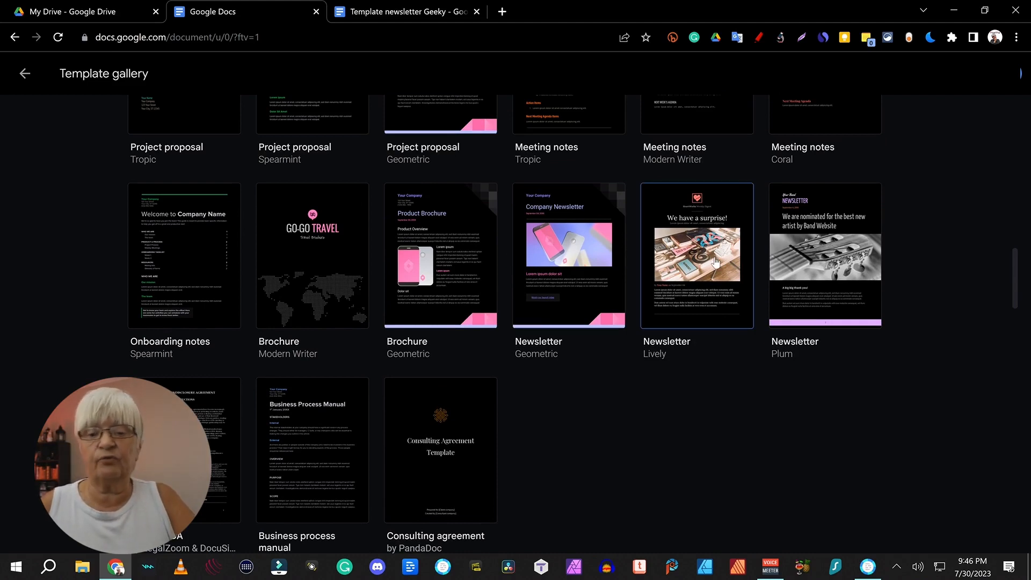
pyautogui.click(716, 262)
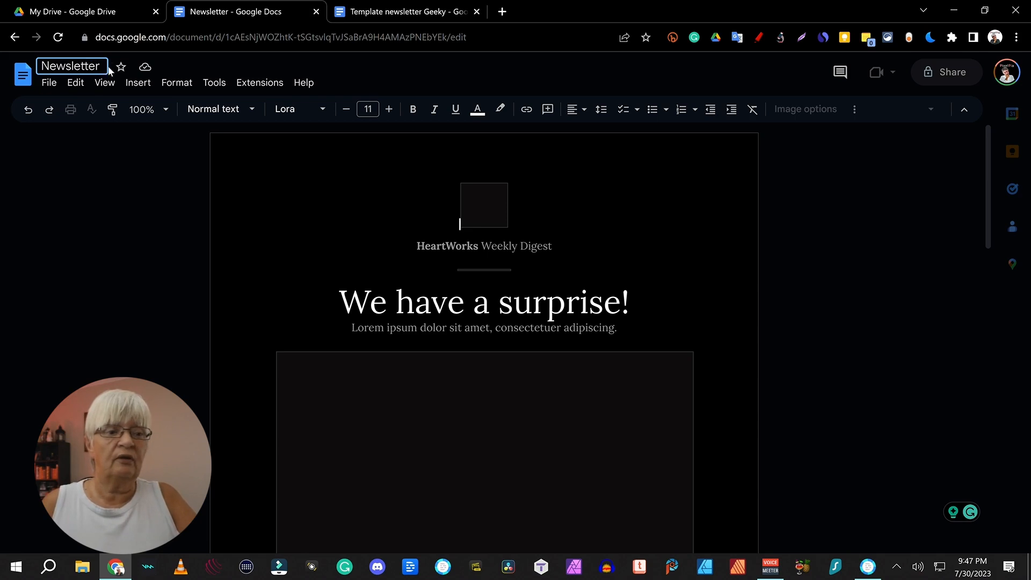
# Step: Retitle the document 'Newsletter example' and move it from My Drive into the PixelPia folder
pyautogui.click(103, 66)
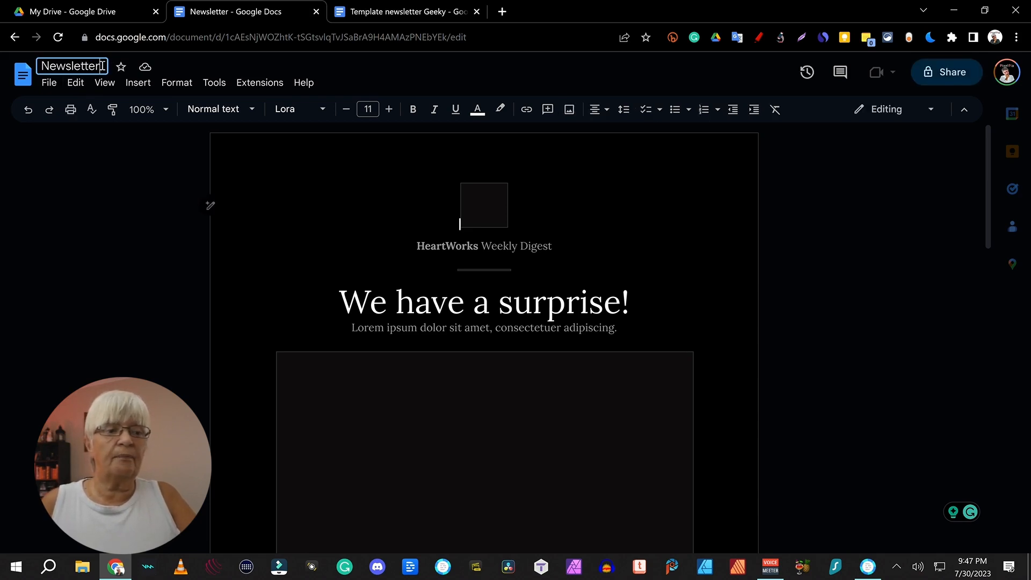
pyautogui.write('example')
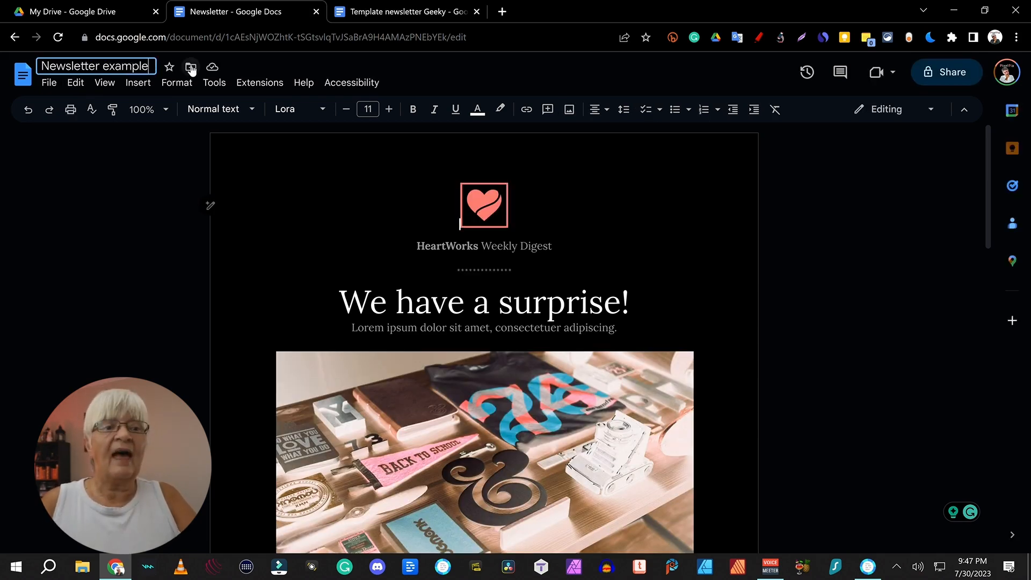
pyautogui.click(191, 67)
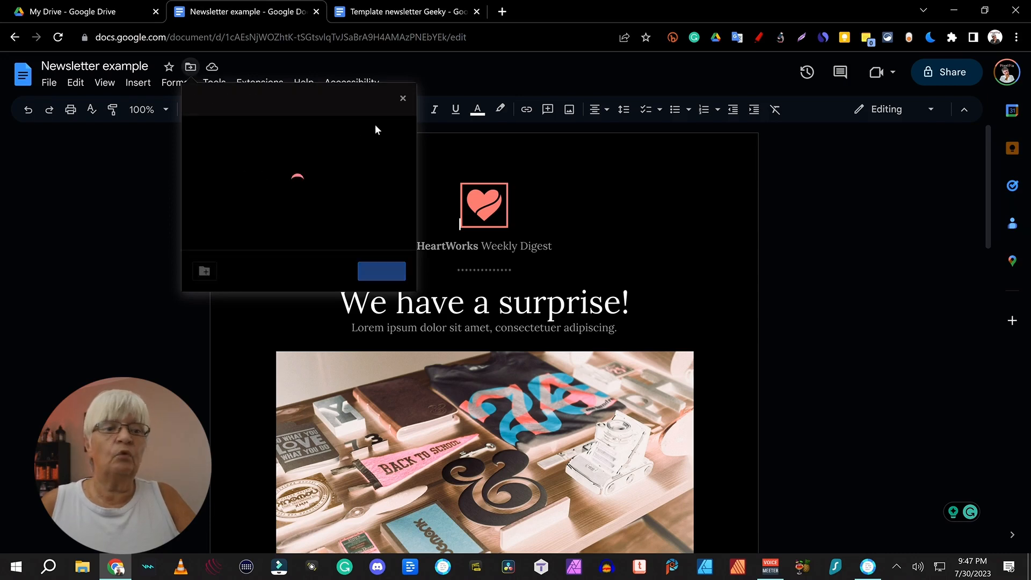
pyautogui.scroll(-4, 270, 139)
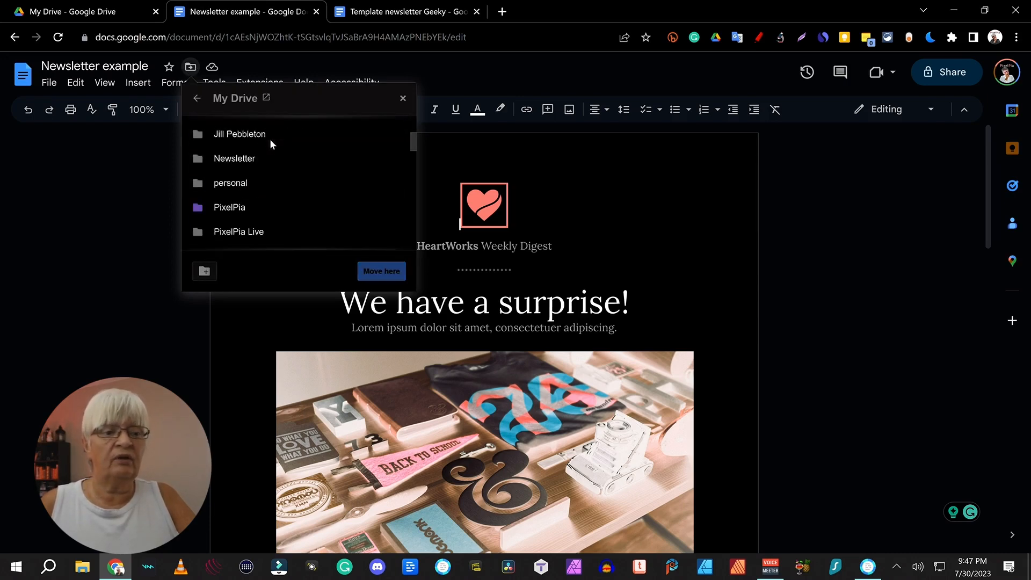
pyautogui.doubleClick(235, 208)
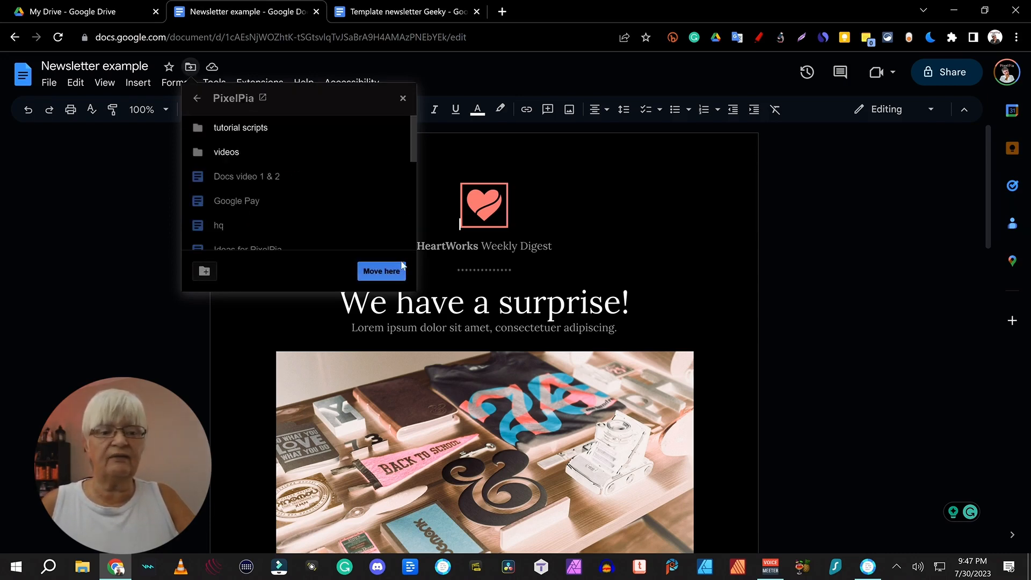
pyautogui.click(381, 272)
pyautogui.scroll(-10, 694, 301)
pyautogui.scroll(-3, 694, 301)
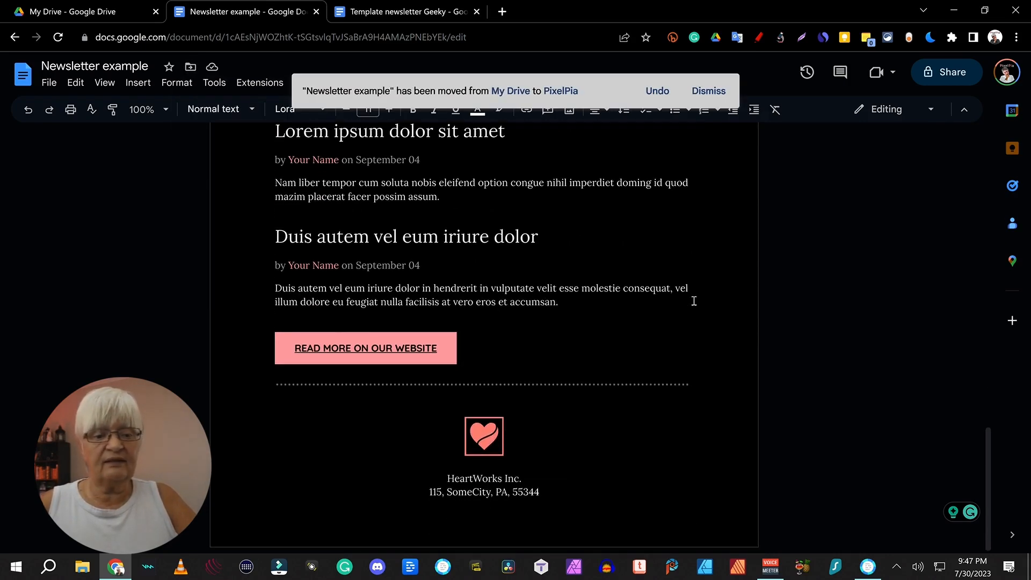
pyautogui.scroll(15, 694, 301)
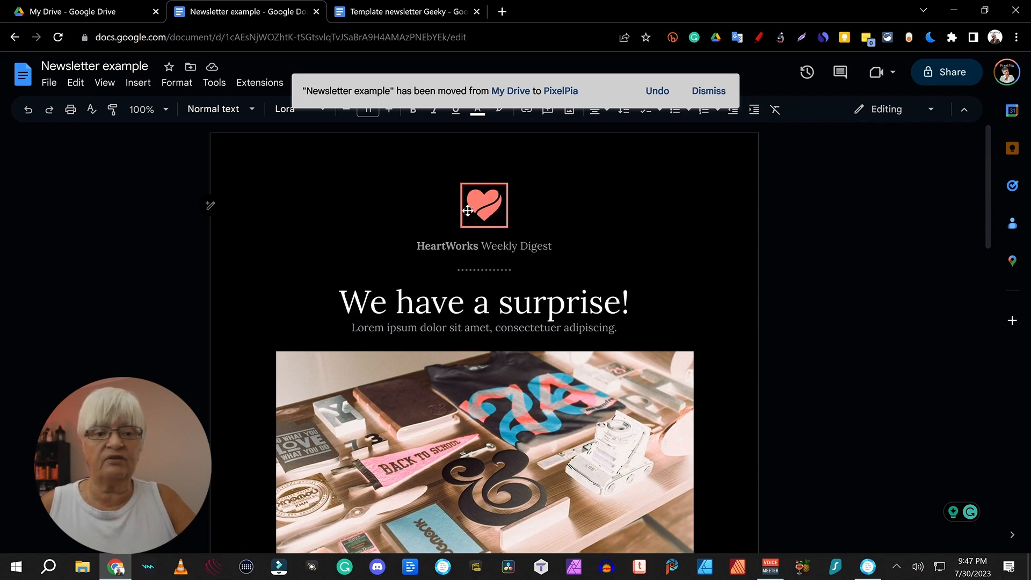
pyautogui.click(468, 211)
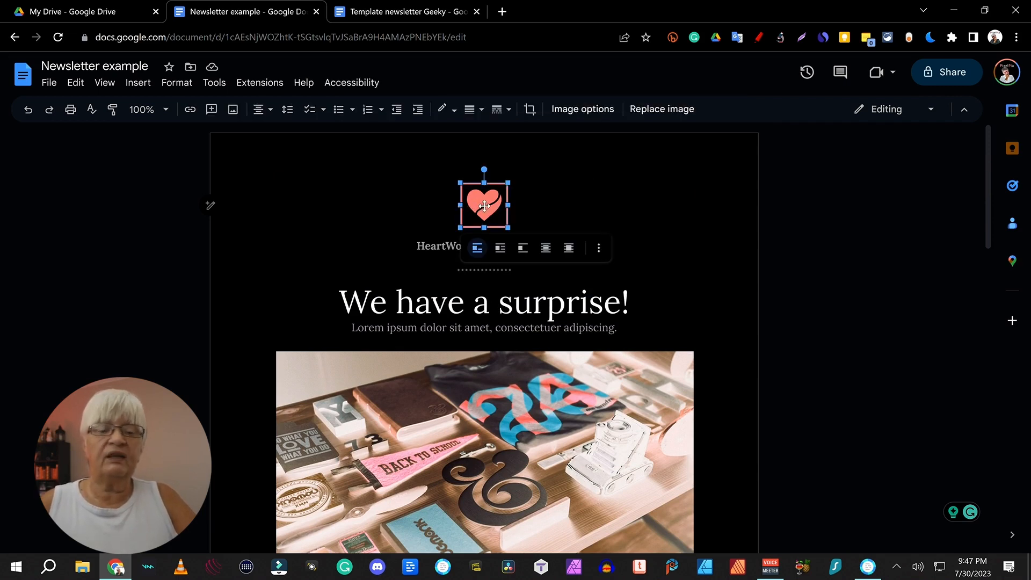
pyautogui.rightClick(484, 207)
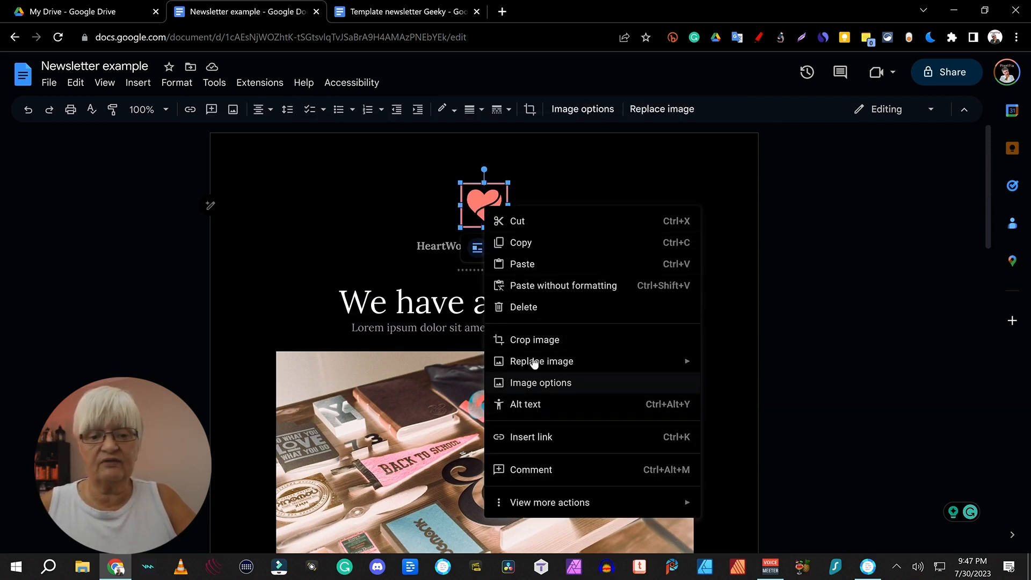
pyautogui.moveTo(507, 358)
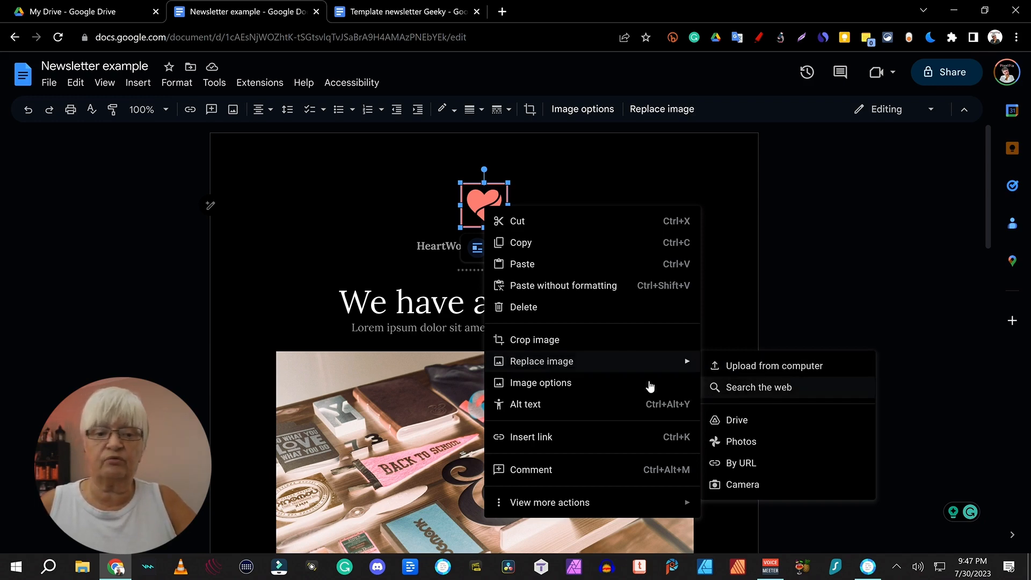
pyautogui.click(257, 162)
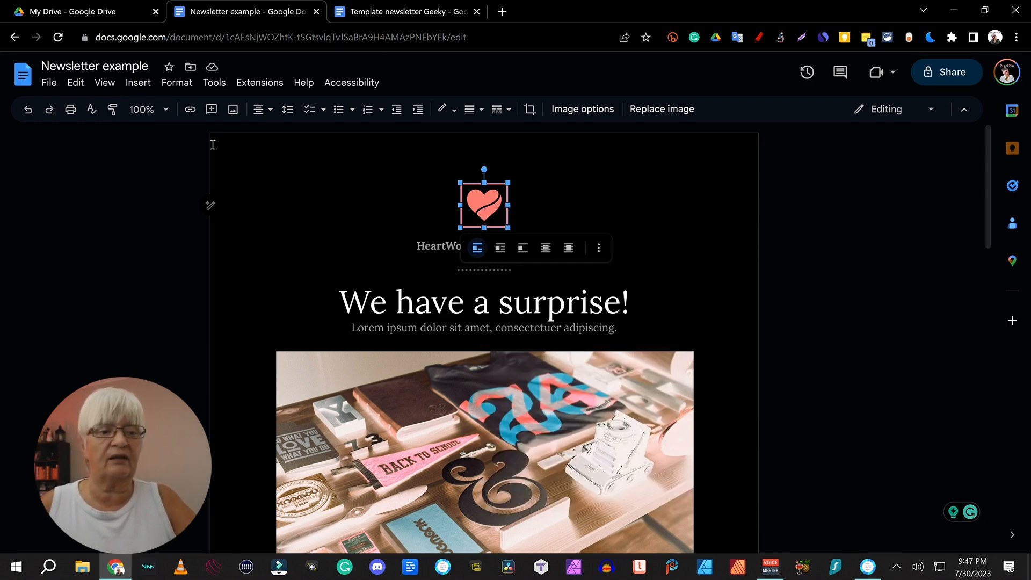
pyautogui.scroll(-2, 506, 331)
pyautogui.click(506, 331)
pyautogui.rightClick(507, 336)
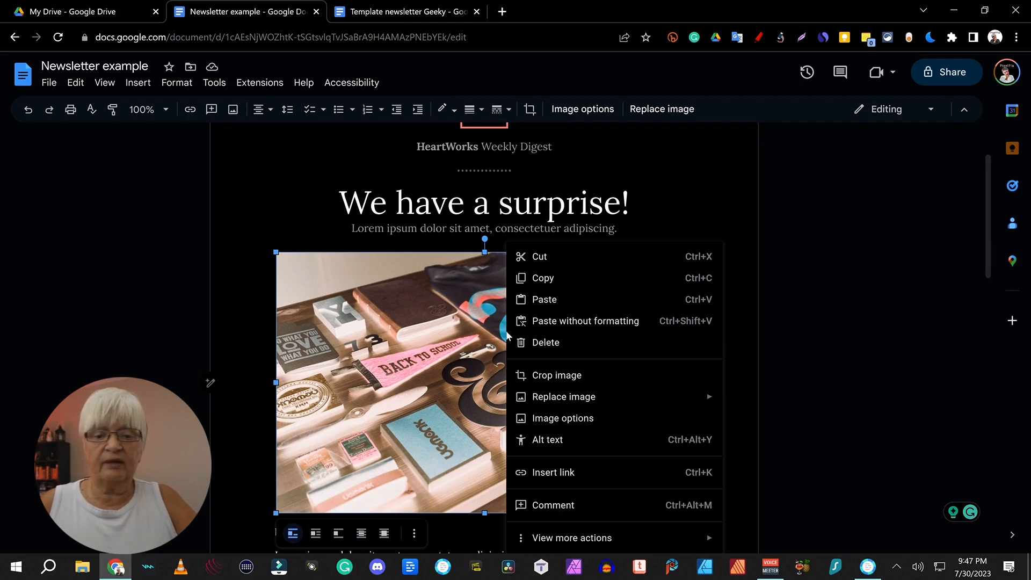
pyautogui.moveTo(557, 401)
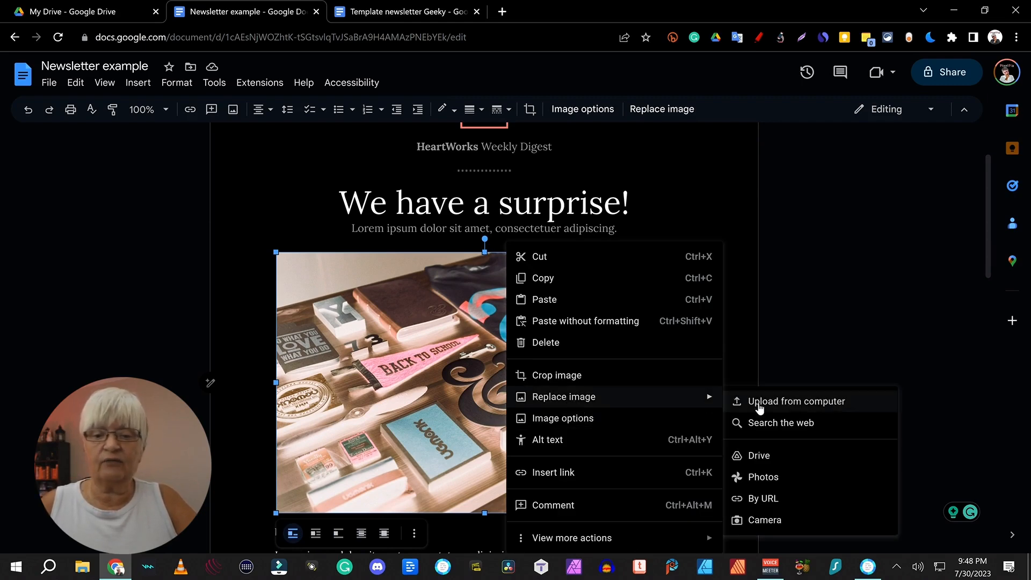
pyautogui.click(358, 341)
pyautogui.scroll(1, 552, 210)
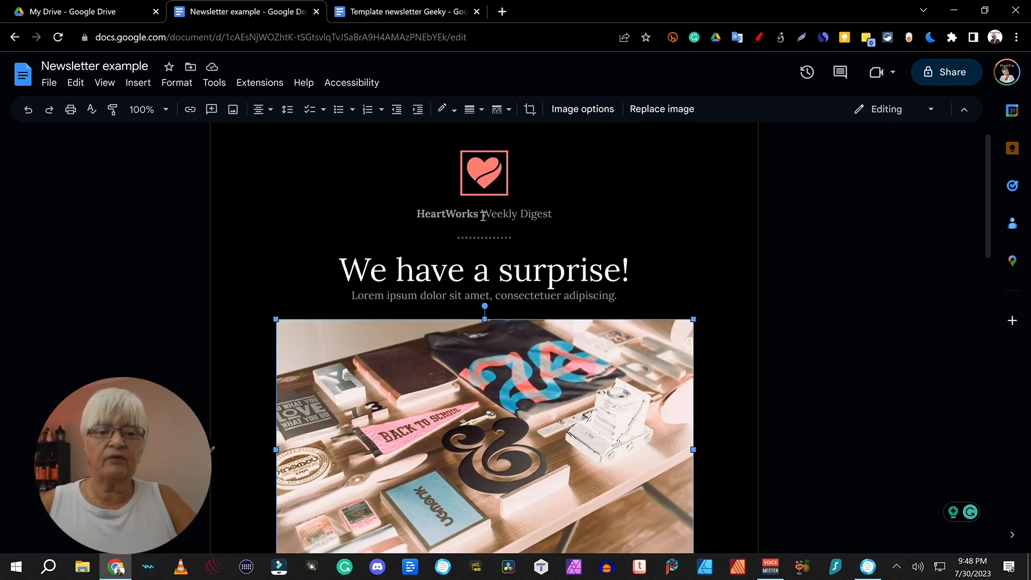
# Step: Select the HeartWorks Weekly Digest header text to rebrand it as PixelPia
pyautogui.click(474, 213)
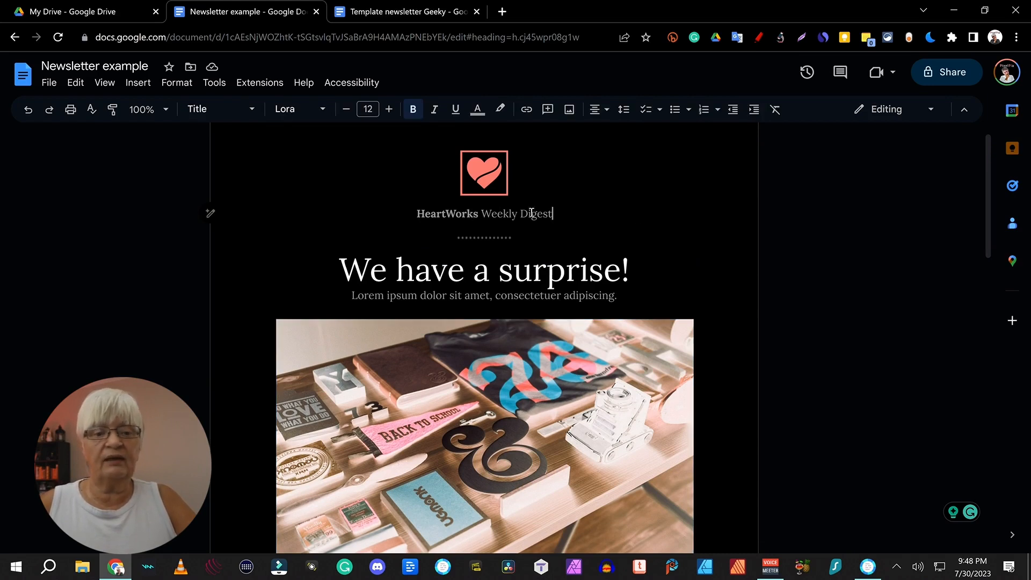
pyautogui.moveTo(558, 213); pyautogui.dragTo(386, 214)
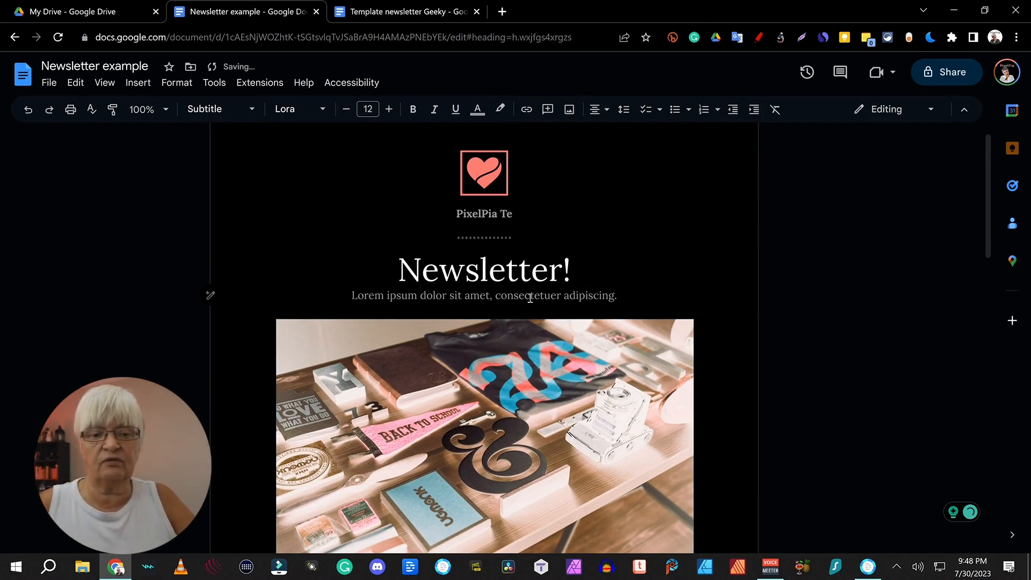
pyautogui.scroll(-20, 624, 316)
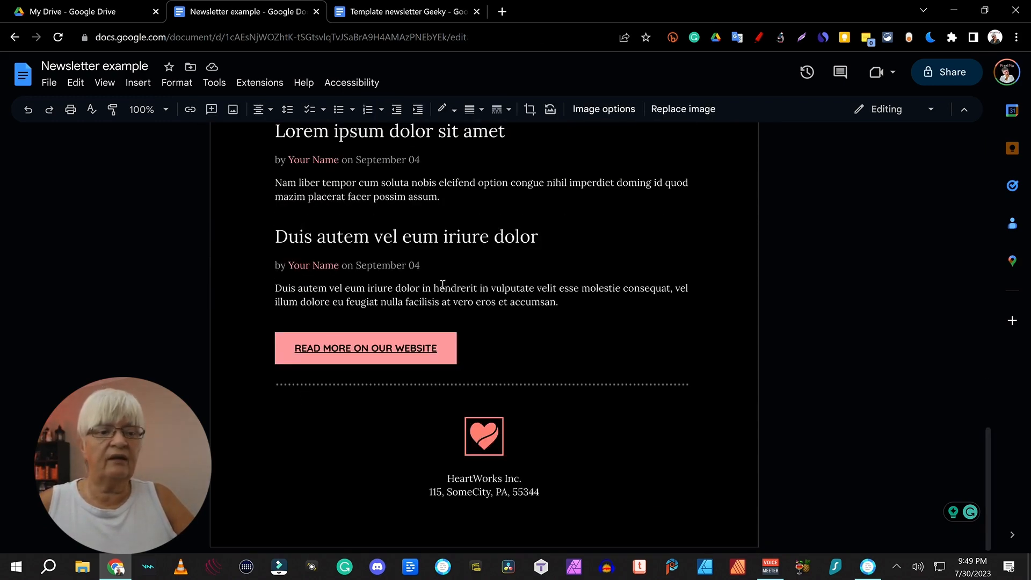
pyautogui.click(335, 159)
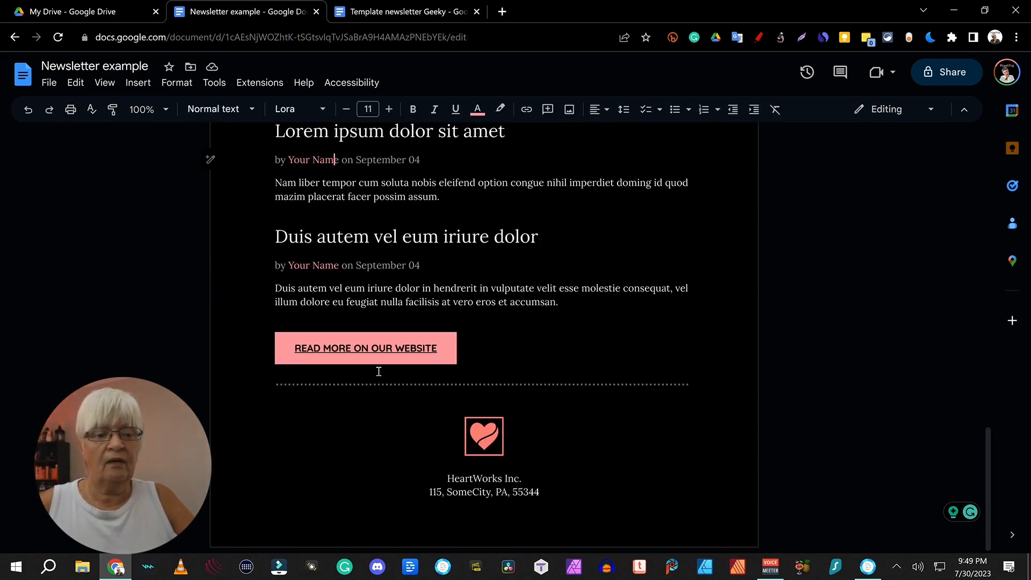
pyautogui.click(389, 342)
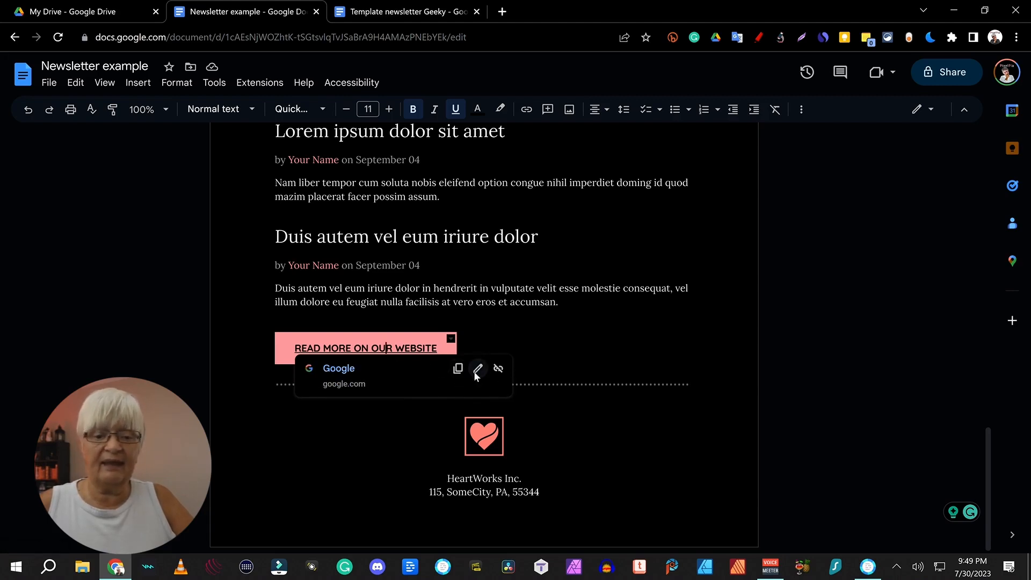
pyautogui.click(476, 372)
pyautogui.click(587, 413)
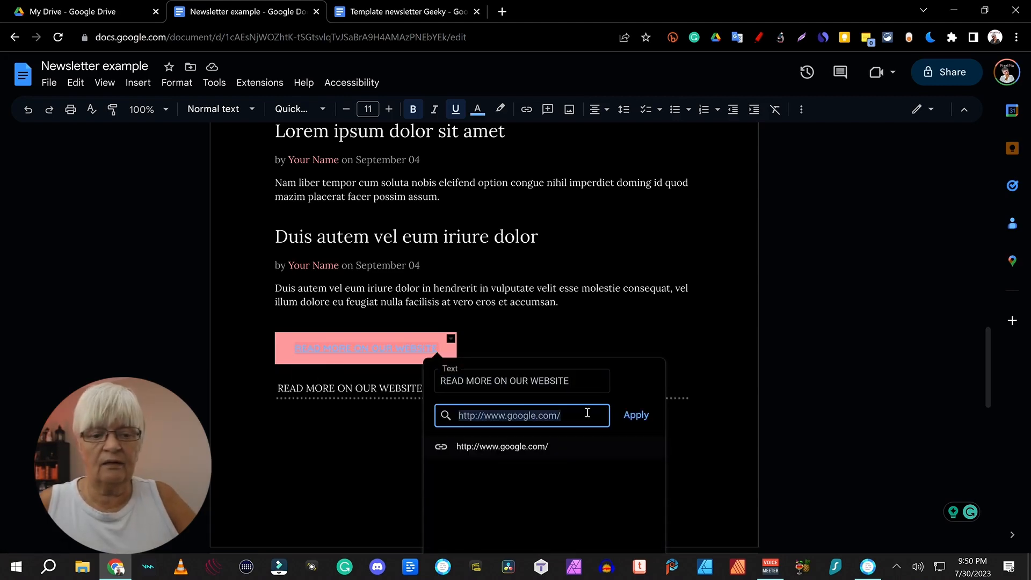
pyautogui.click(584, 418)
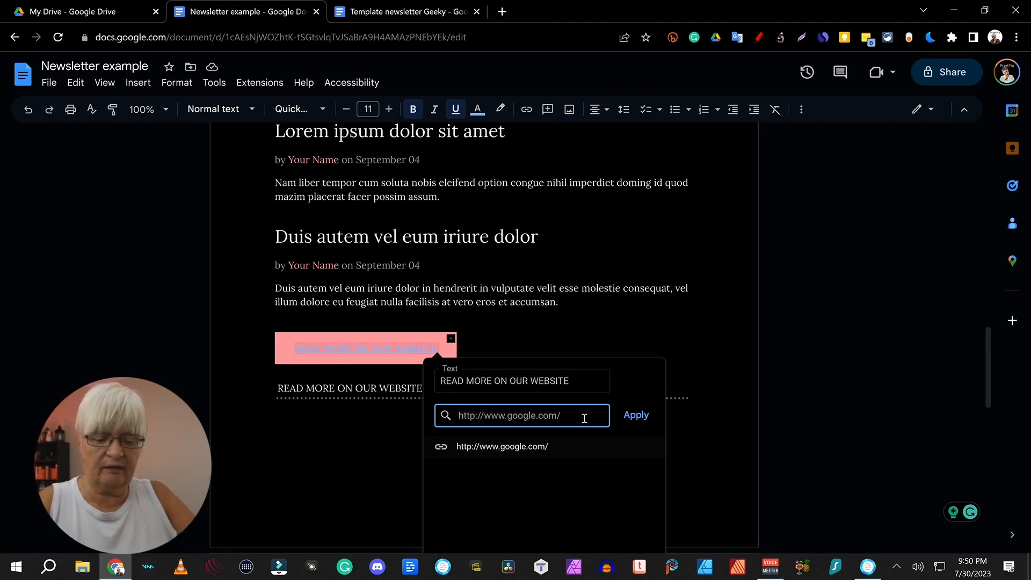
pyautogui.hotkey('ctrl', 'a')
pyautogui.write('https://pixelpia.com')
pyautogui.click(636, 415)
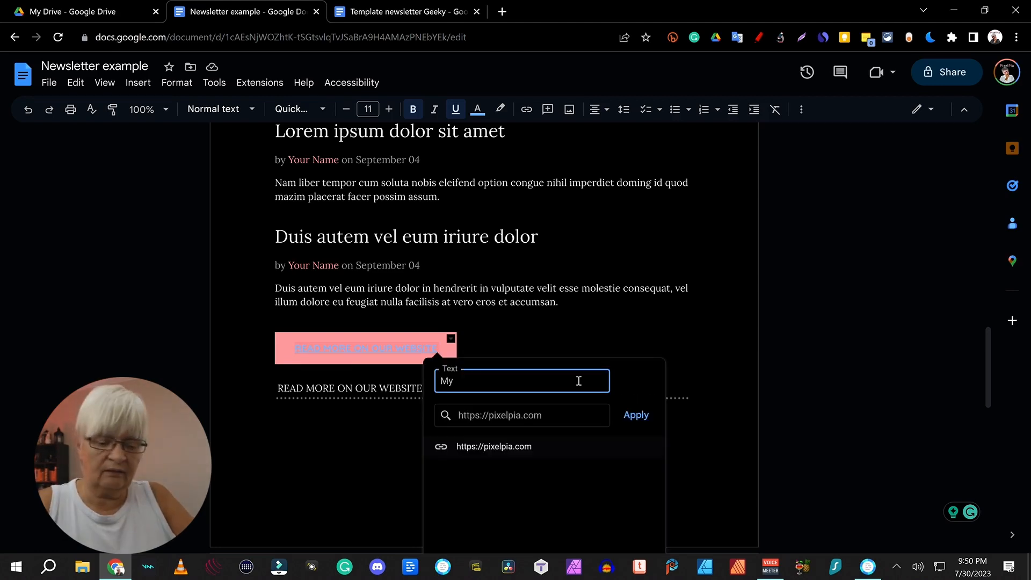
pyautogui.write('ebsite')
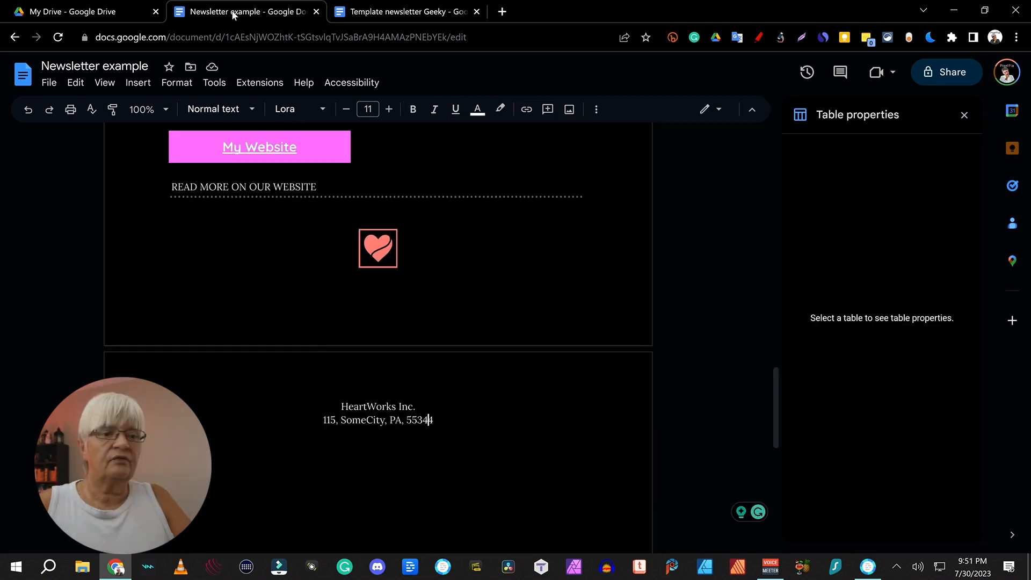
pyautogui.click(316, 11)
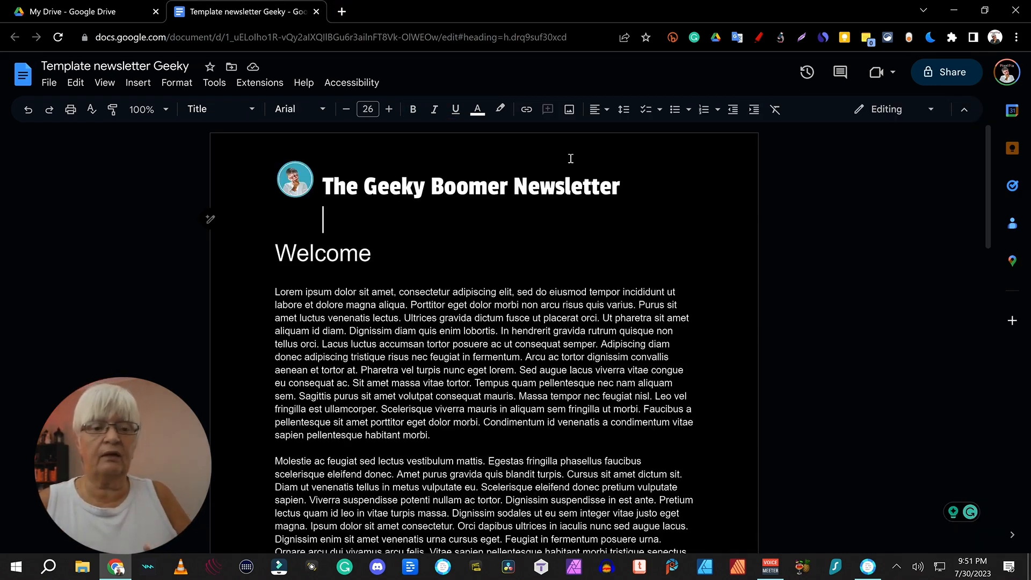
pyautogui.scroll(-15, 593, 223)
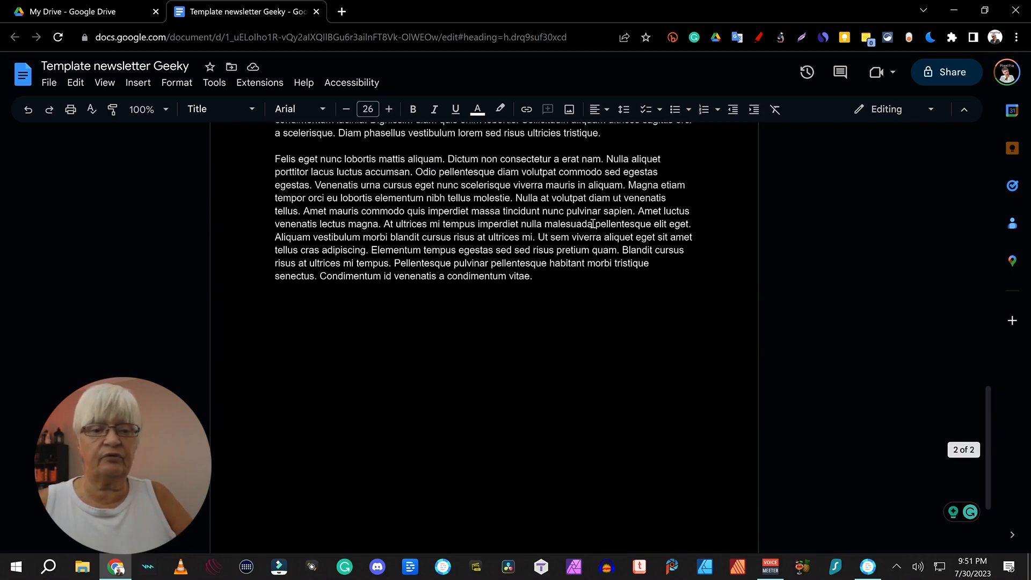
pyautogui.scroll(-2, 593, 223)
pyautogui.scroll(20, 552, 208)
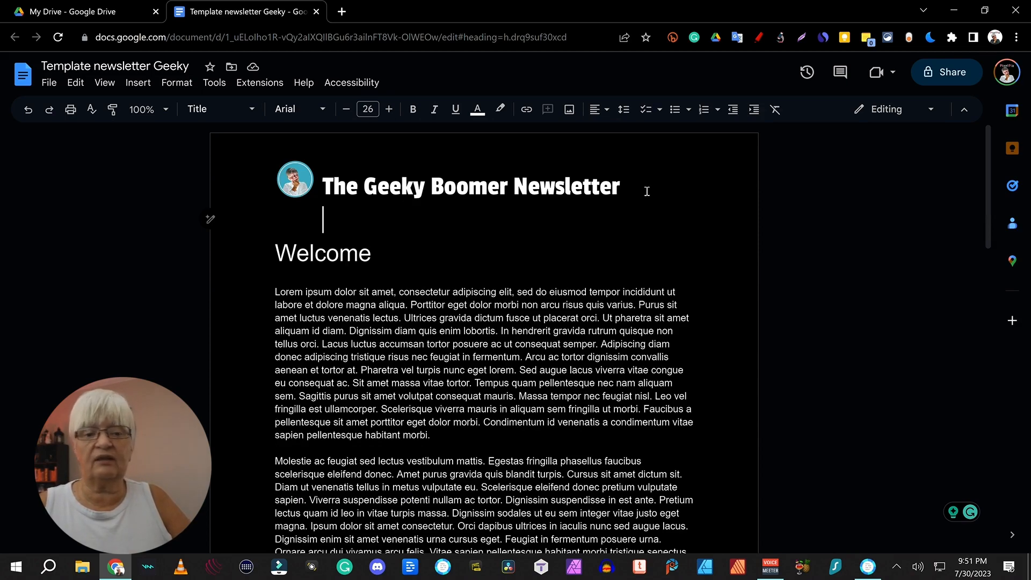
pyautogui.scroll(-12, 647, 192)
pyautogui.scroll(3, 647, 192)
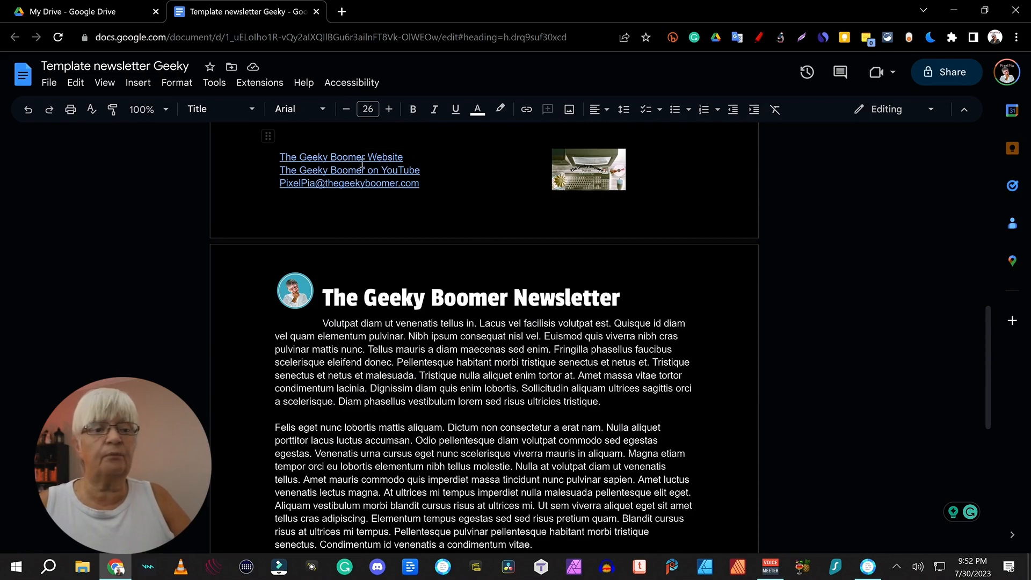
pyautogui.scroll(-7, 605, 297)
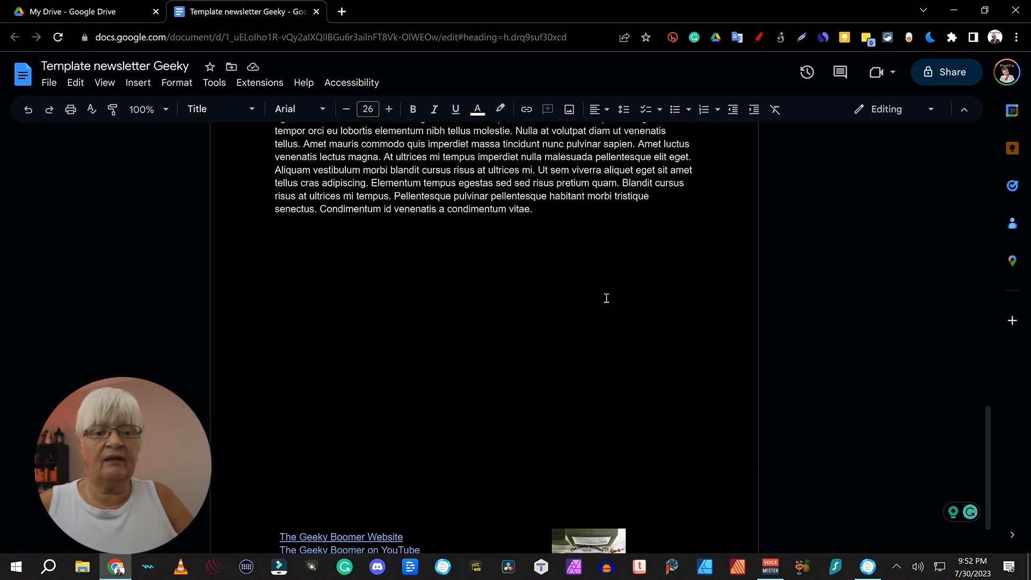
pyautogui.scroll(20, 534, 237)
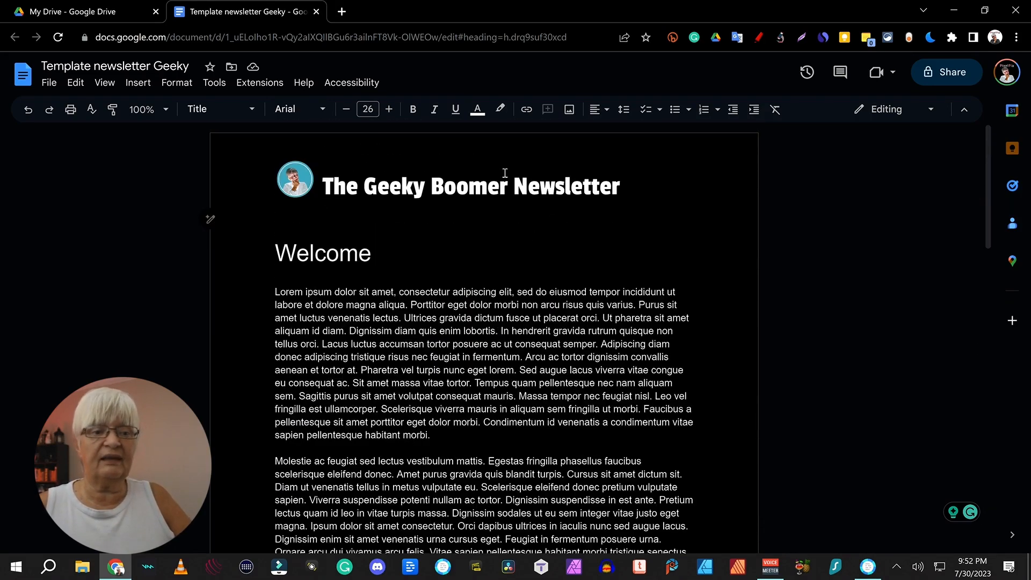
# Step: Open the templates folder in My Drive and show the podcast newsletter template's actions menu
pyautogui.click(81, 11)
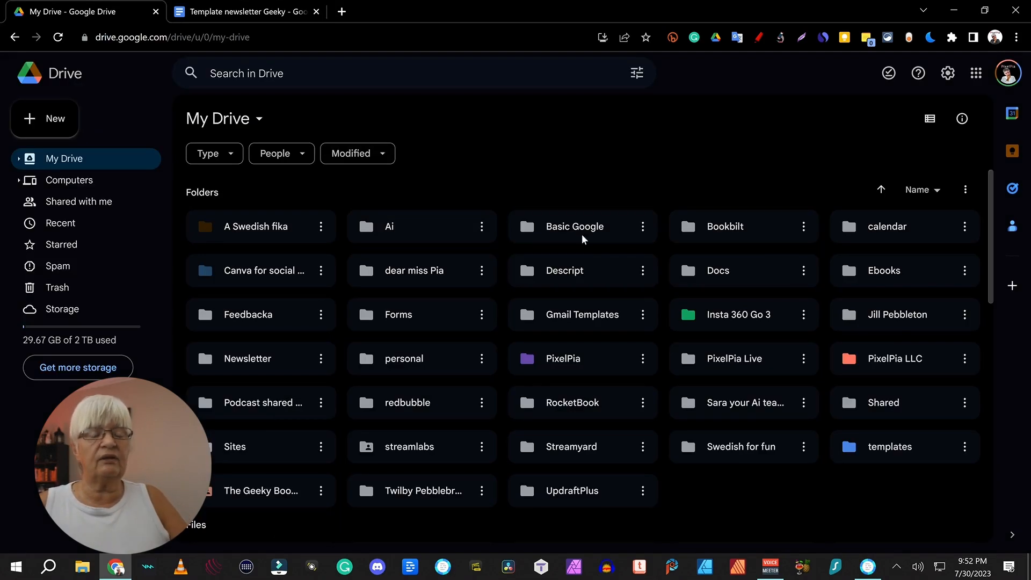
pyautogui.doubleClick(887, 451)
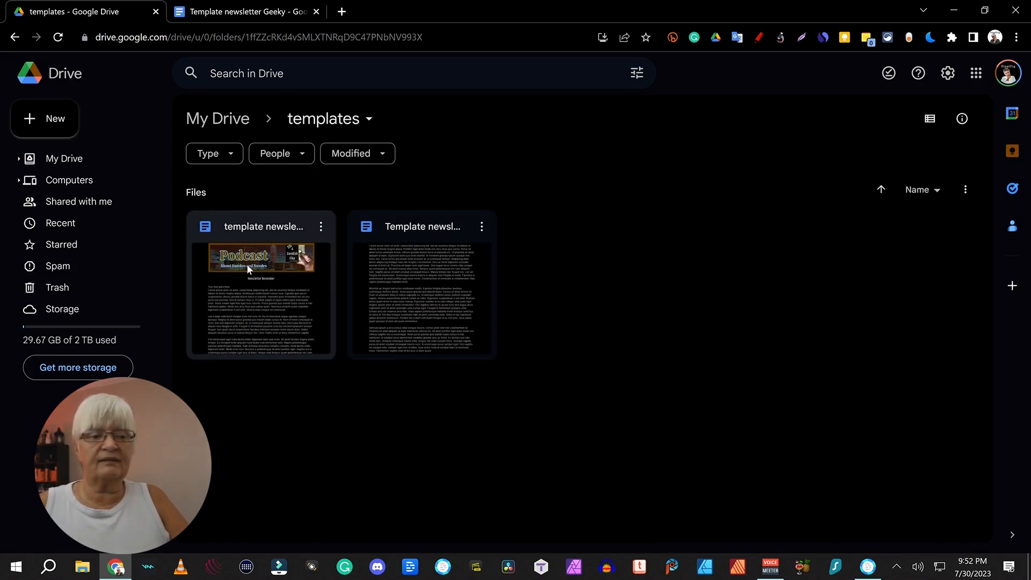
pyautogui.click(321, 228)
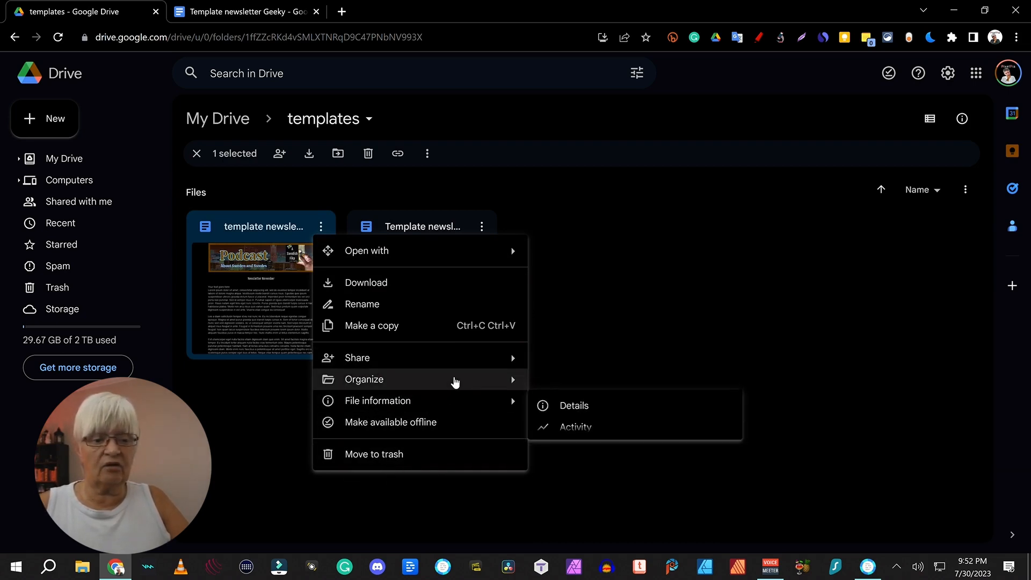
# Step: Copy the podcast newsletter template and change its heading from November to August
pyautogui.click(372, 325)
pyautogui.doubleClick(253, 293)
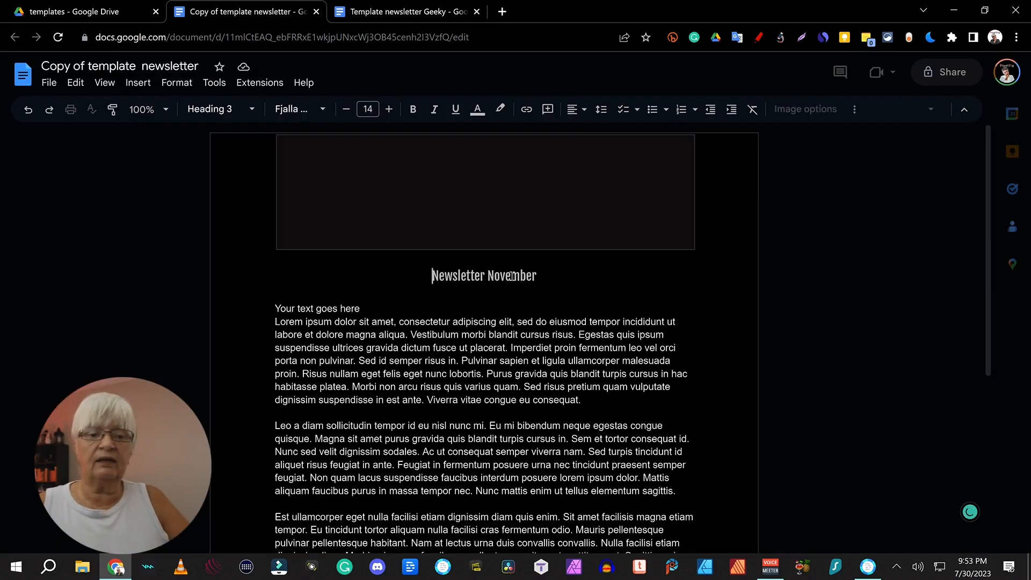
pyautogui.doubleClick(512, 276)
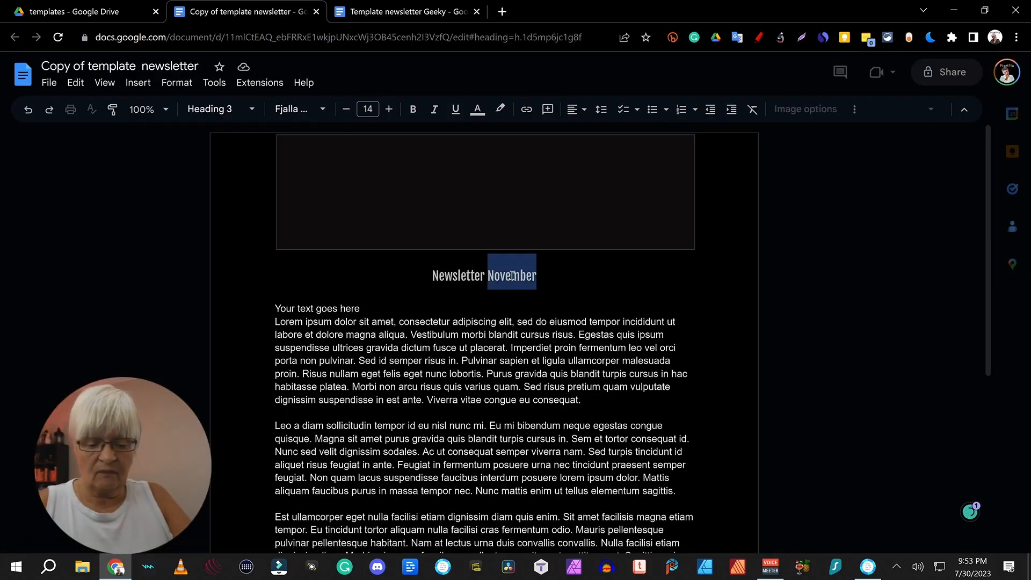
pyautogui.write('August')
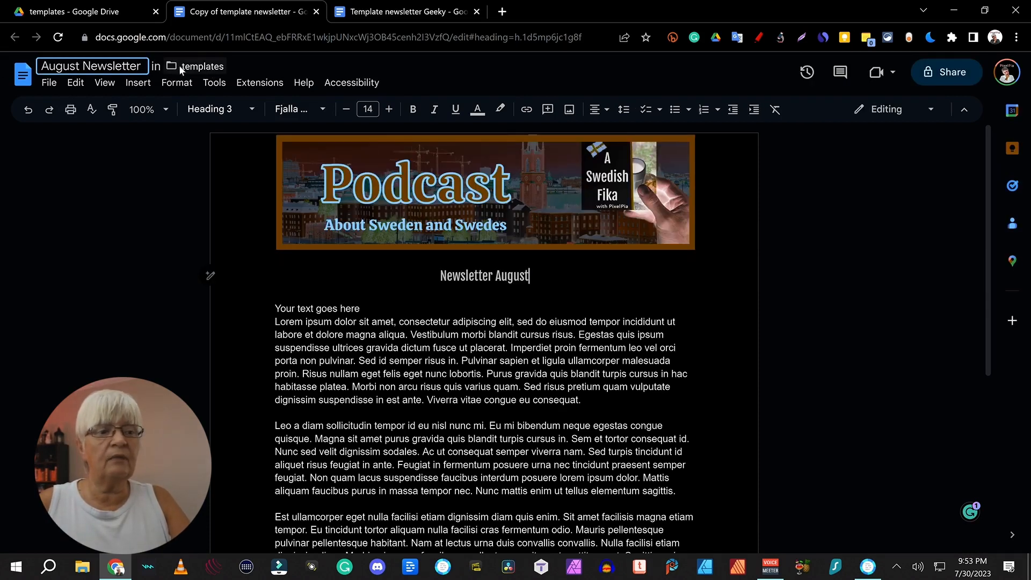
# Step: Create a 'newsletter' folder in the parent folder and move the document into it
pyautogui.click(175, 66)
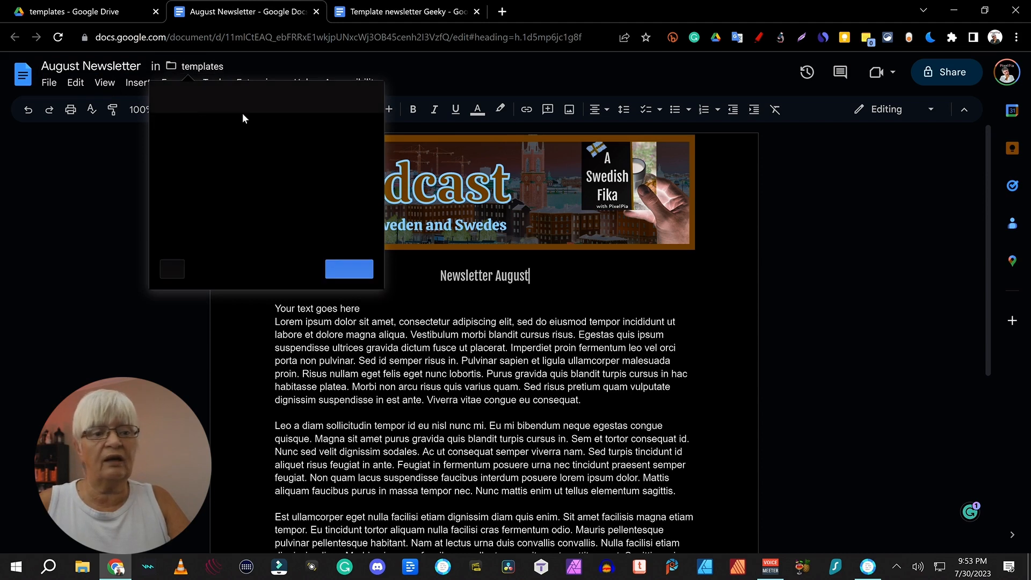
pyautogui.click(164, 96)
pyautogui.click(172, 269)
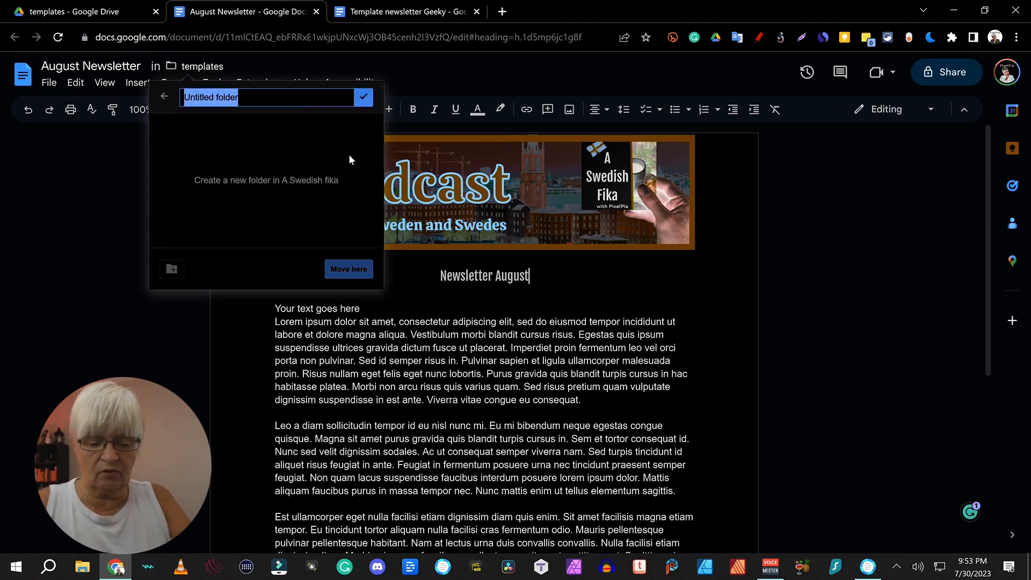
pyautogui.write('newsletter')
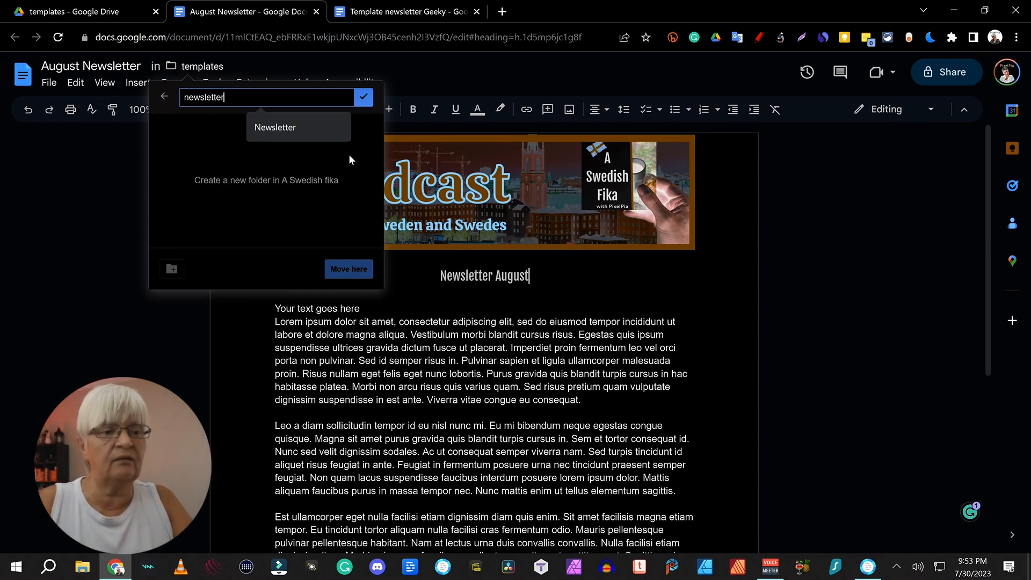
pyautogui.press('Return')
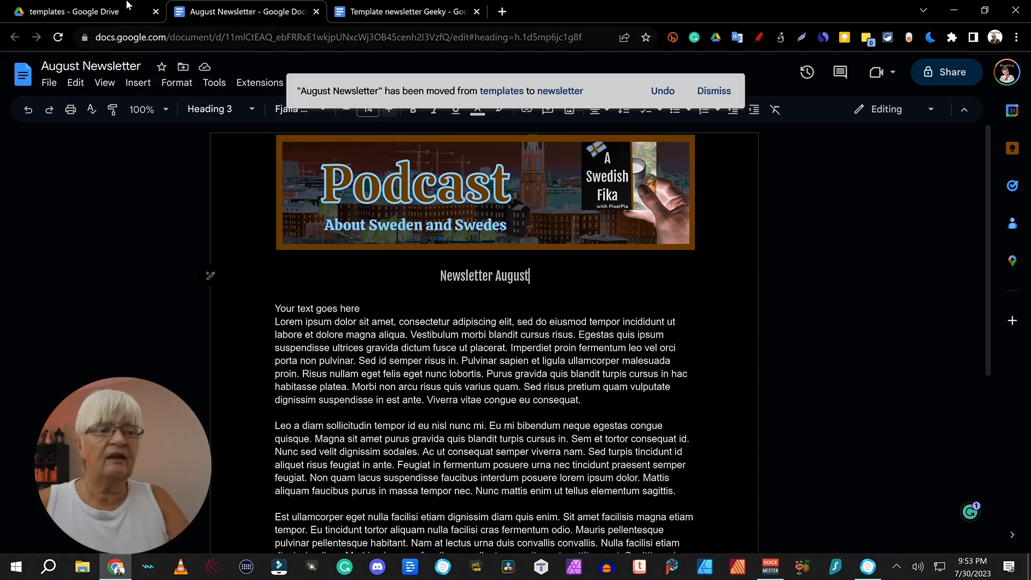
pyautogui.click(98, 7)
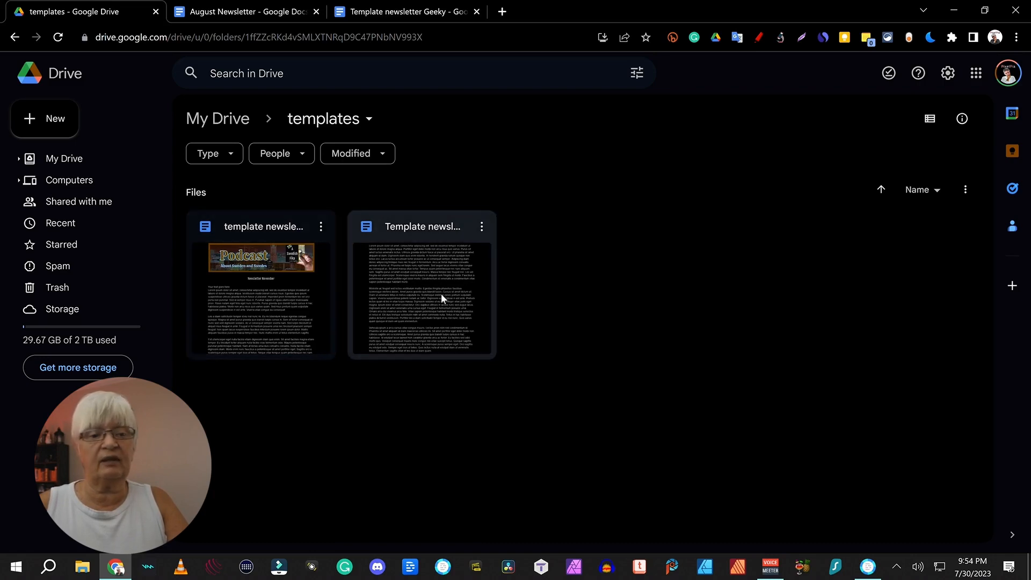
# Step: Check August Newsletter in My Drive > A Swedish fika > newsletter, then reopen the templates folder
pyautogui.click(217, 118)
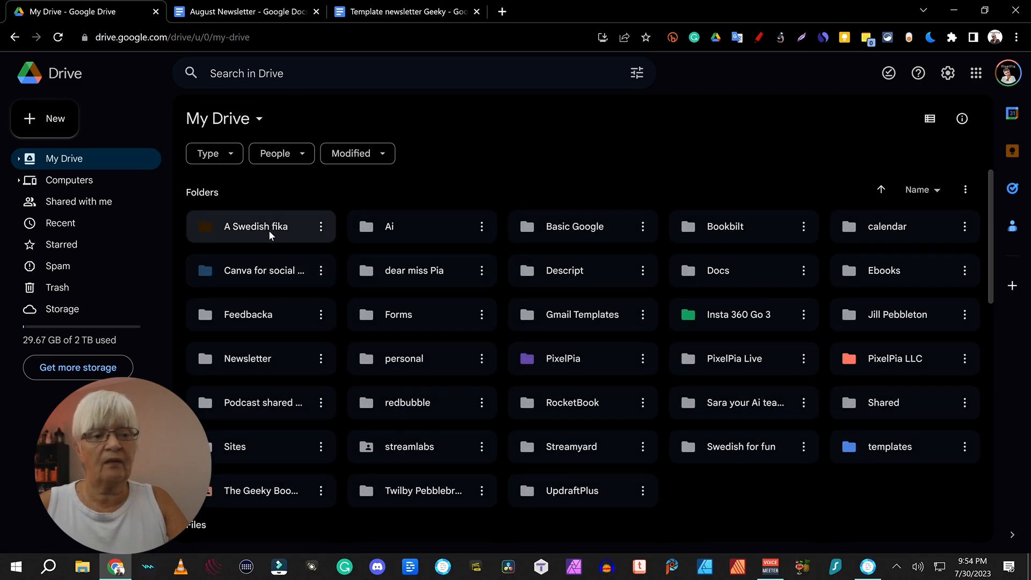
pyautogui.doubleClick(271, 236)
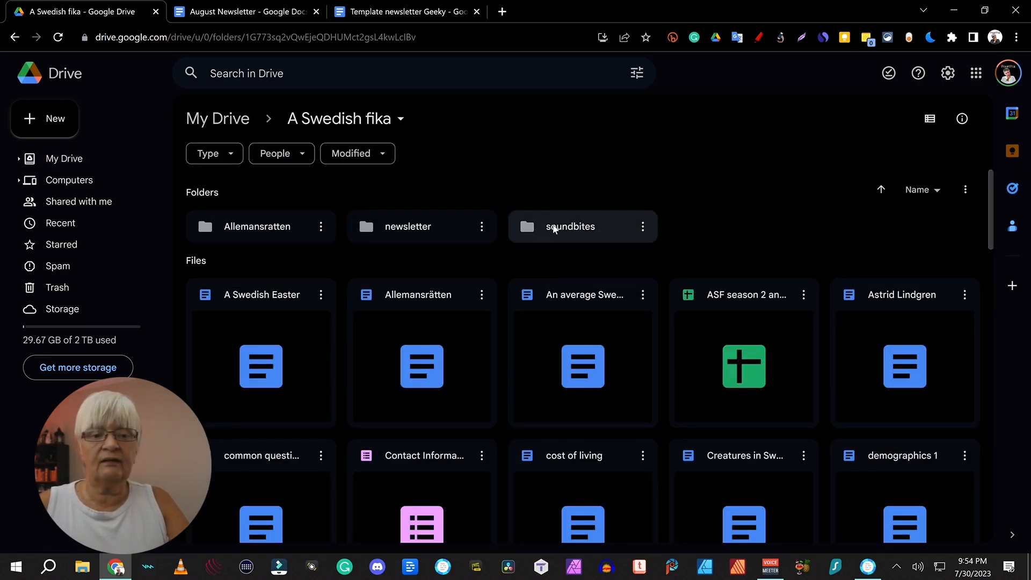
pyautogui.doubleClick(401, 230)
pyautogui.click(278, 299)
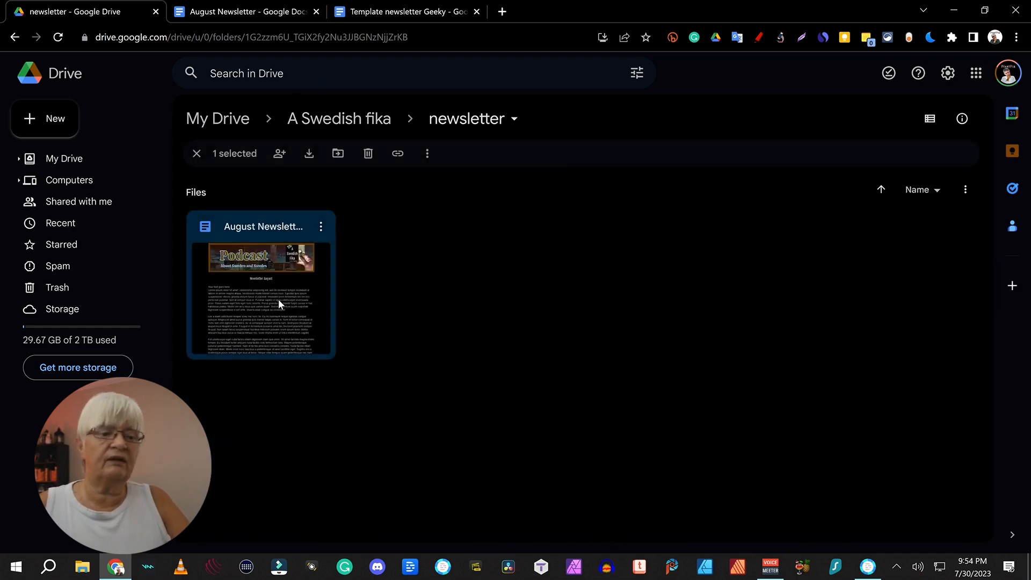
pyautogui.doubleClick(278, 298)
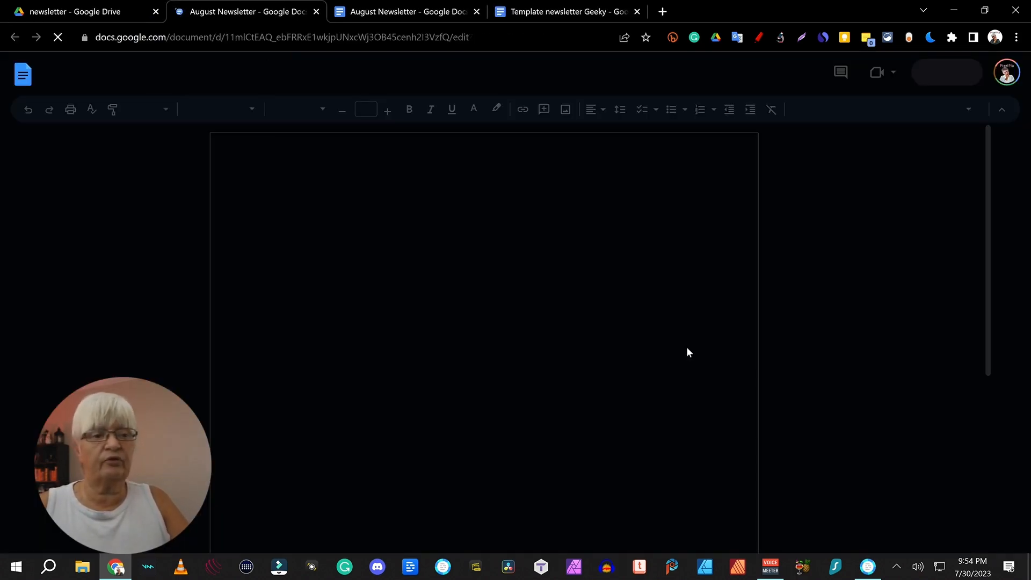
pyautogui.click(316, 11)
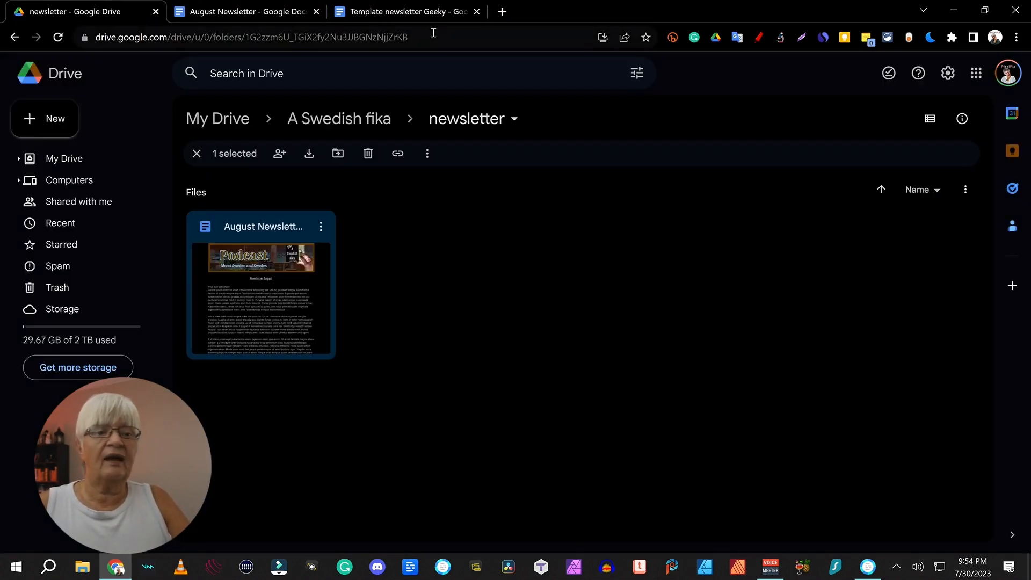
pyautogui.click(392, 9)
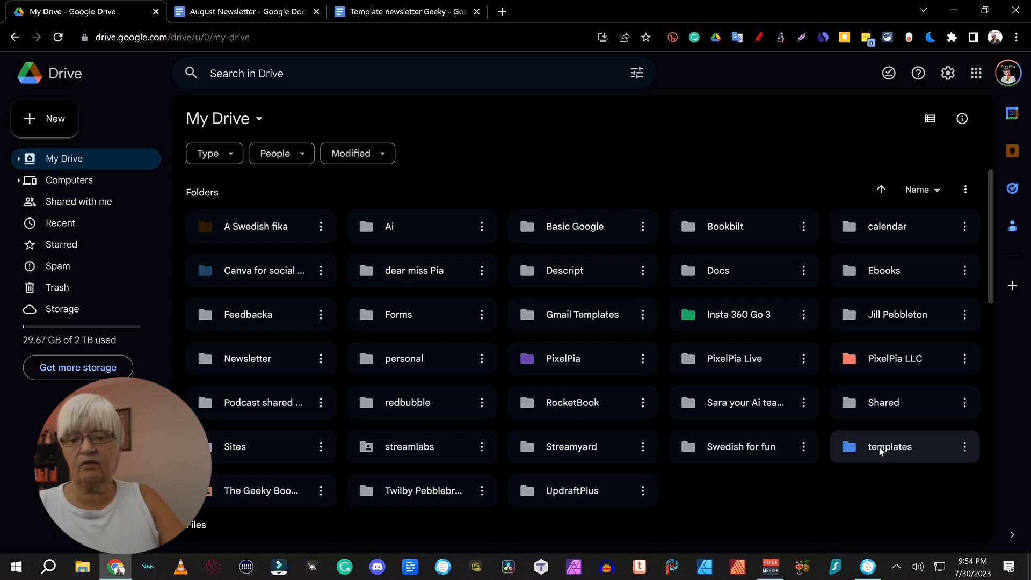
pyautogui.doubleClick(879, 449)
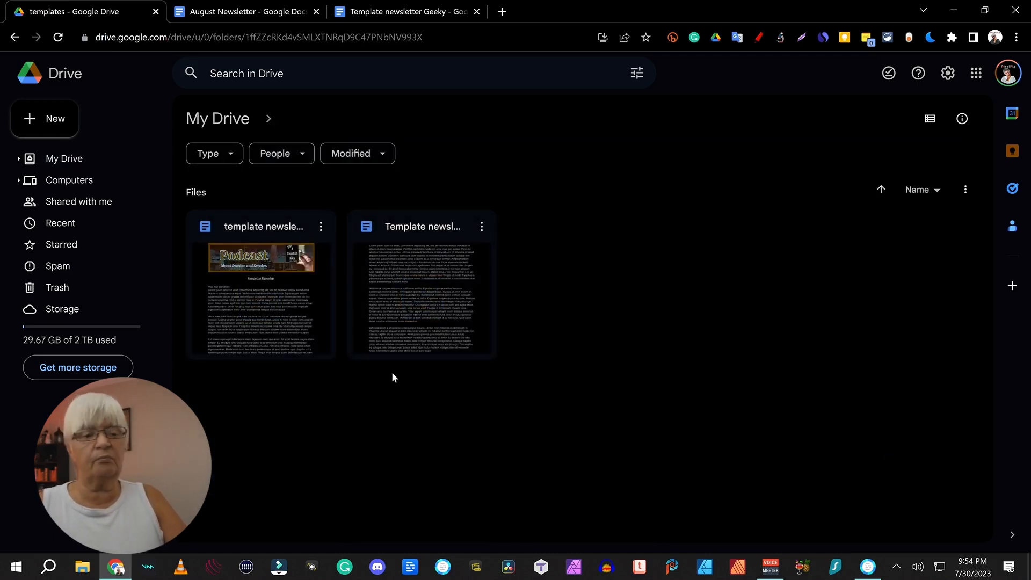
# Step: Create a new blank Google Doc and upload the PixelPia logo into its header
pyautogui.click(52, 119)
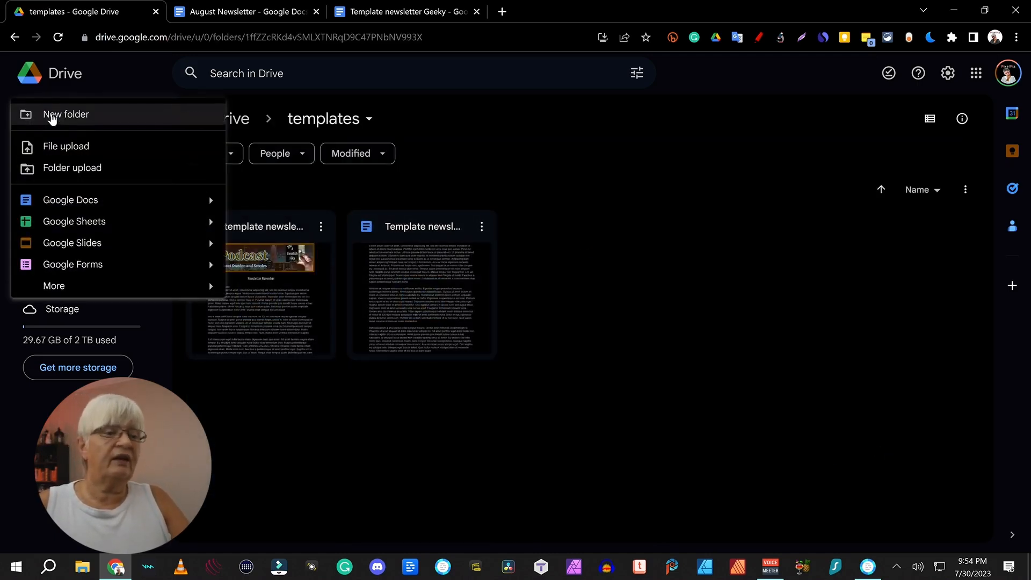
pyautogui.click(99, 203)
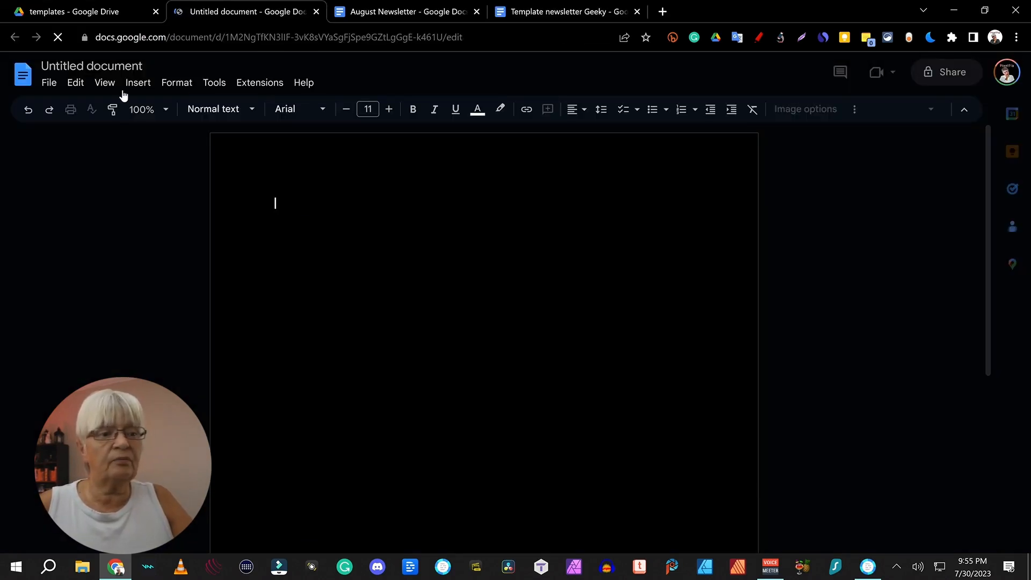
pyautogui.doubleClick(713, 165)
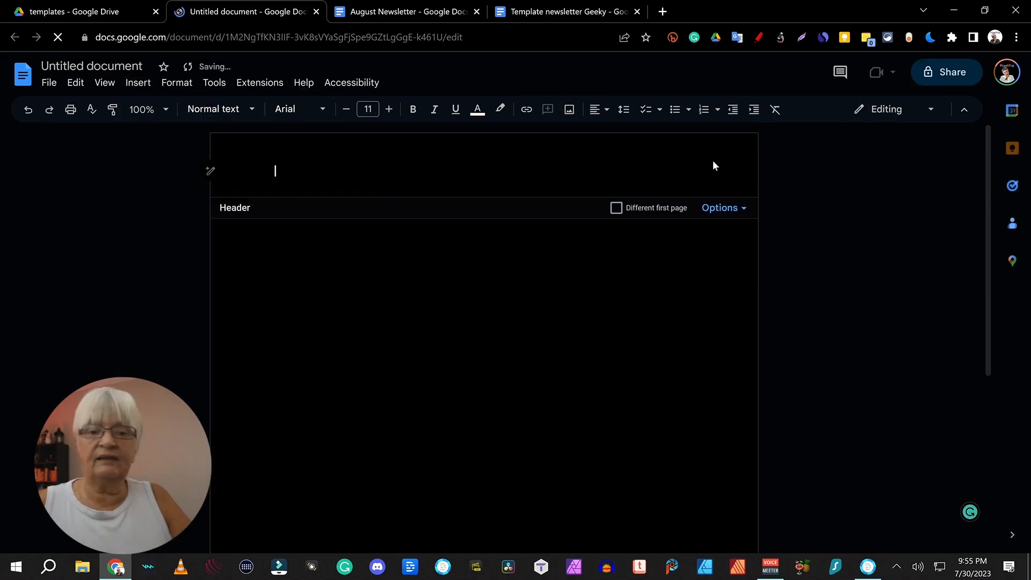
pyautogui.click(571, 112)
pyautogui.click(588, 135)
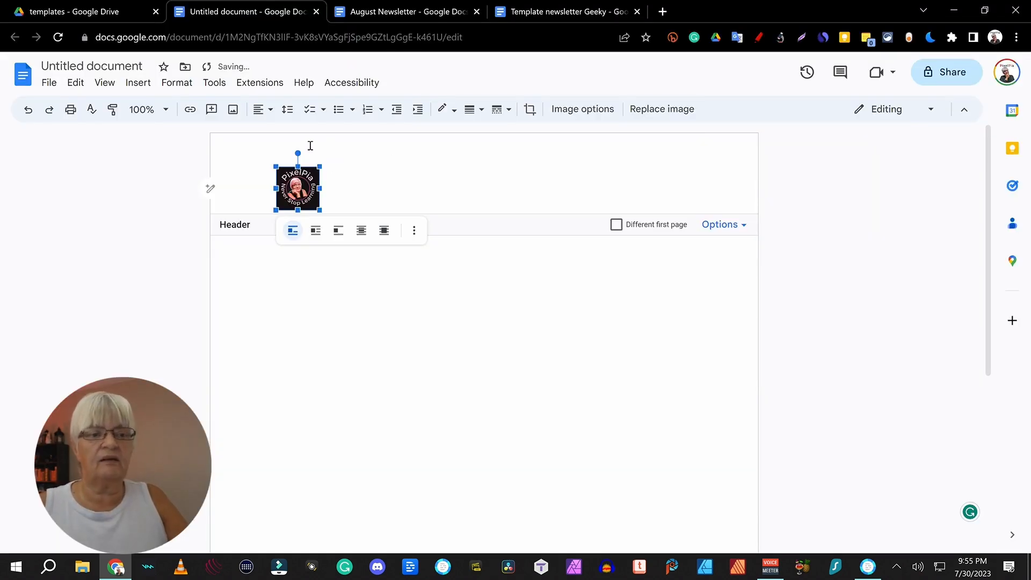
# Step: Set the header margin to 0.2 inches in the Header format settings
pyautogui.click(723, 224)
pyautogui.click(741, 246)
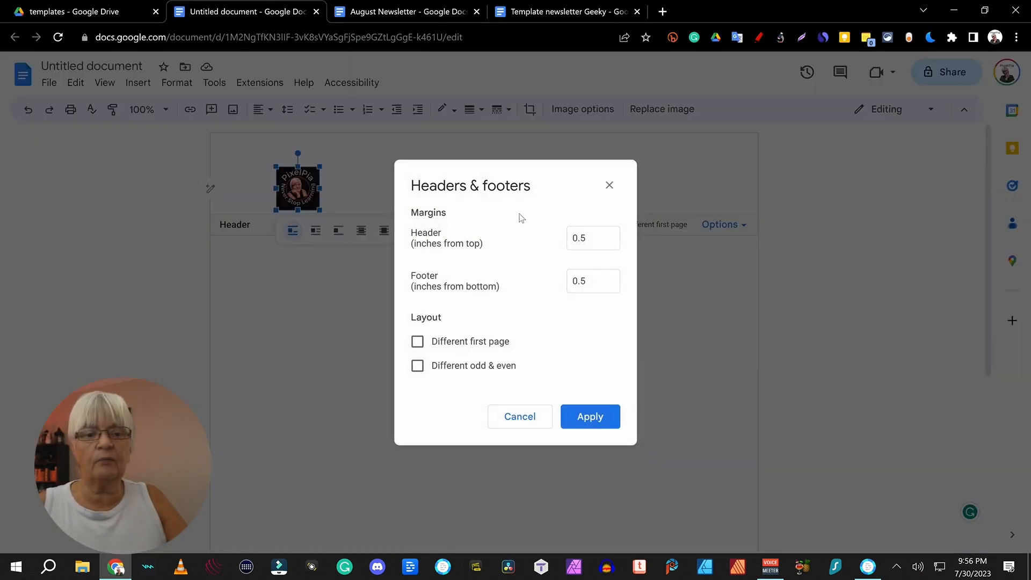
pyautogui.click(600, 237)
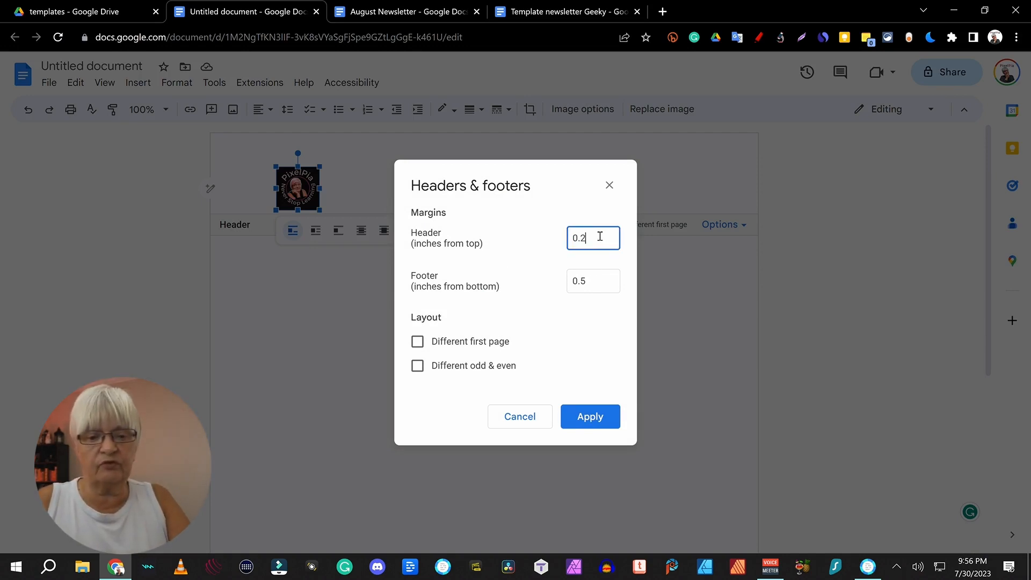
pyautogui.write('2')
pyautogui.press('Return')
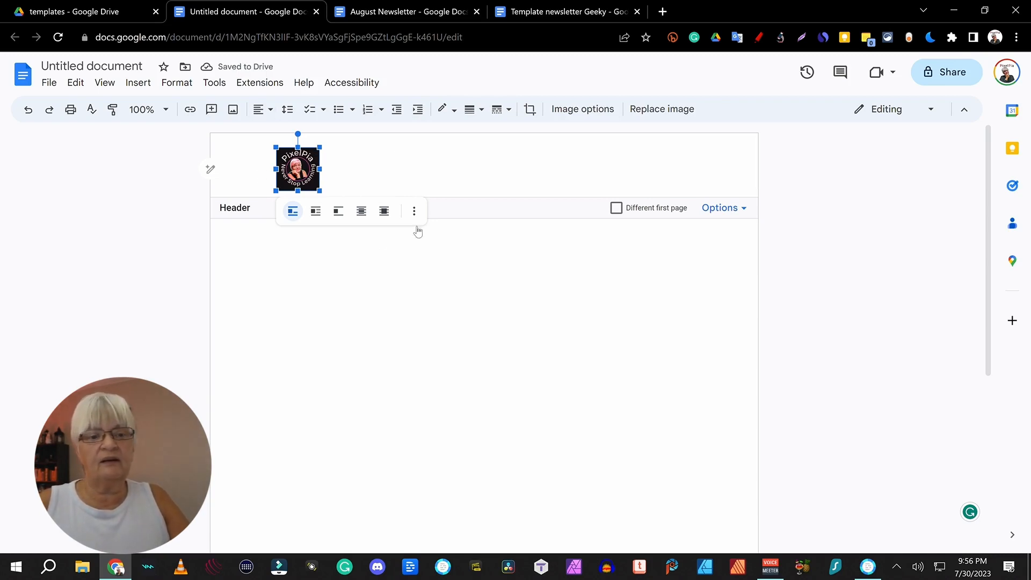
# Step: Wrap text around the logo, type 'PixelPia's Newsletter' beside it, and enlarge it to size 15
pyautogui.click(314, 212)
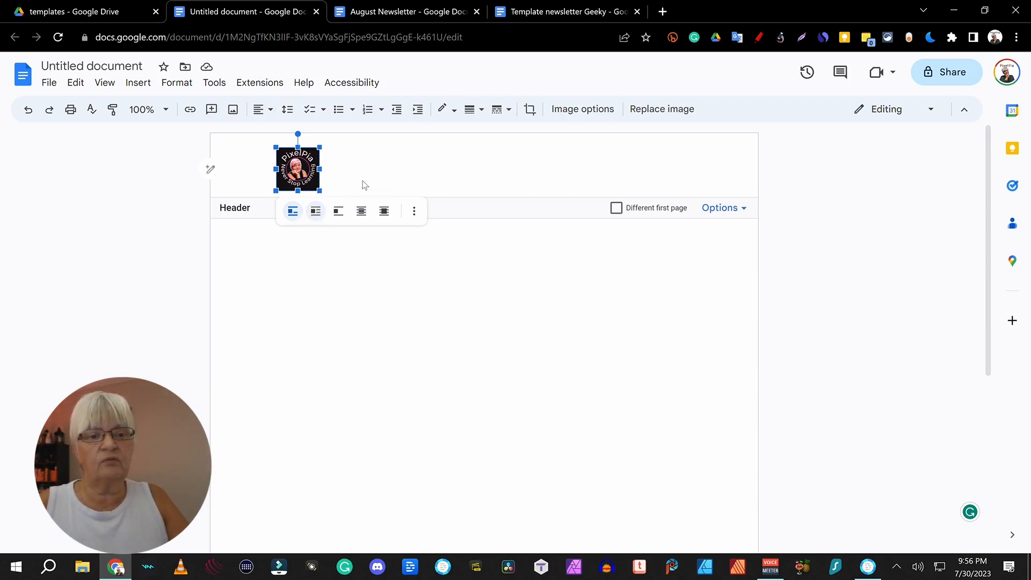
pyautogui.click(356, 161)
pyautogui.write("PixelPia's Newsl")
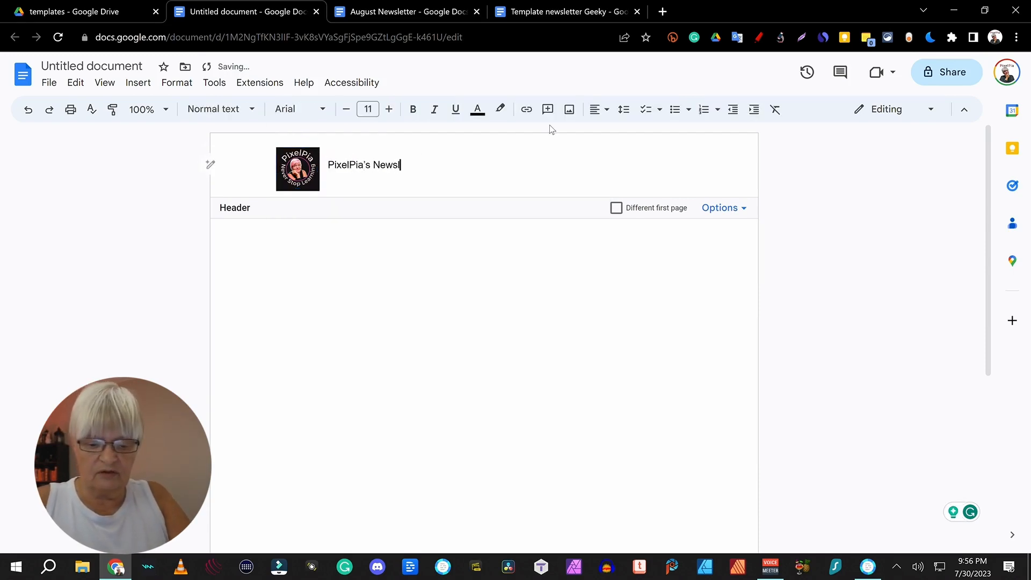
pyautogui.write('etter')
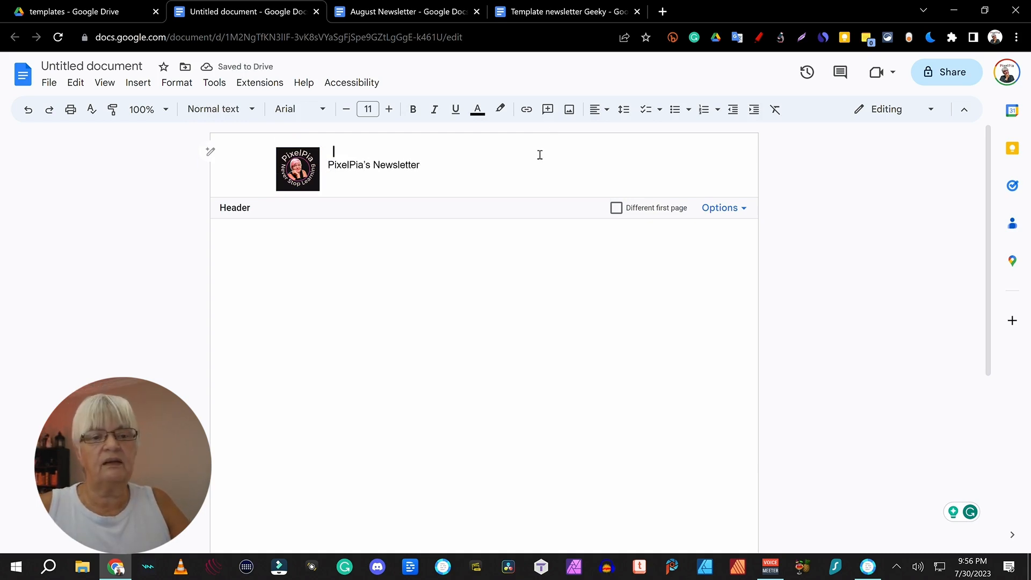
pyautogui.tripleClick(490, 165)
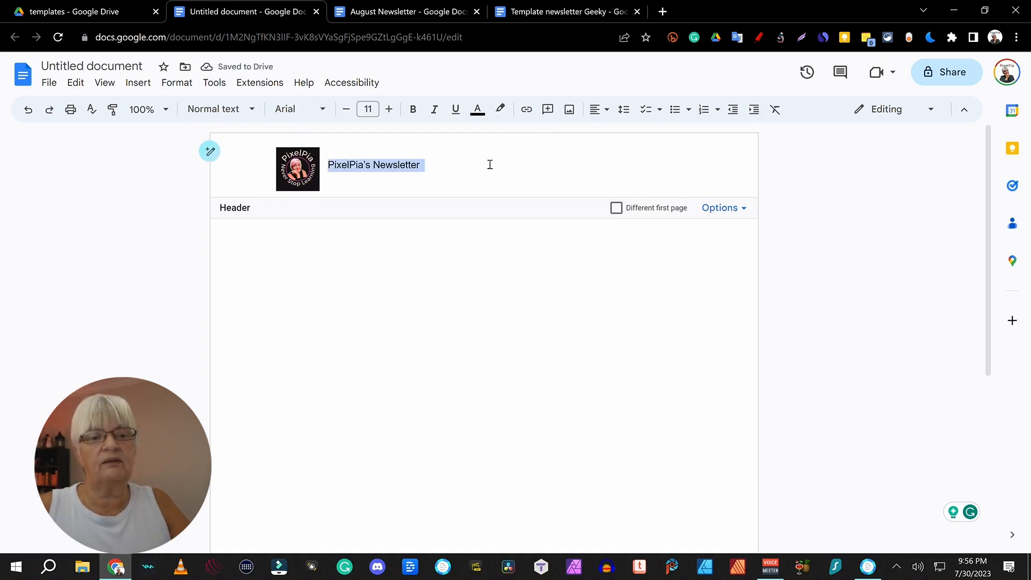
pyautogui.click(391, 111)
pyautogui.click(390, 112)
pyautogui.click(389, 113)
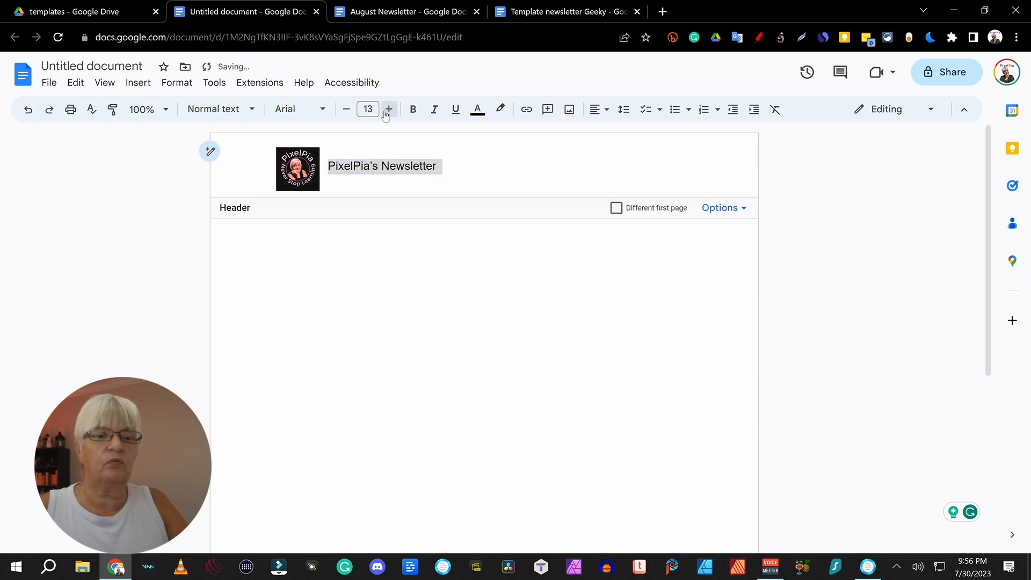
pyautogui.click(386, 114)
pyautogui.click(750, 250)
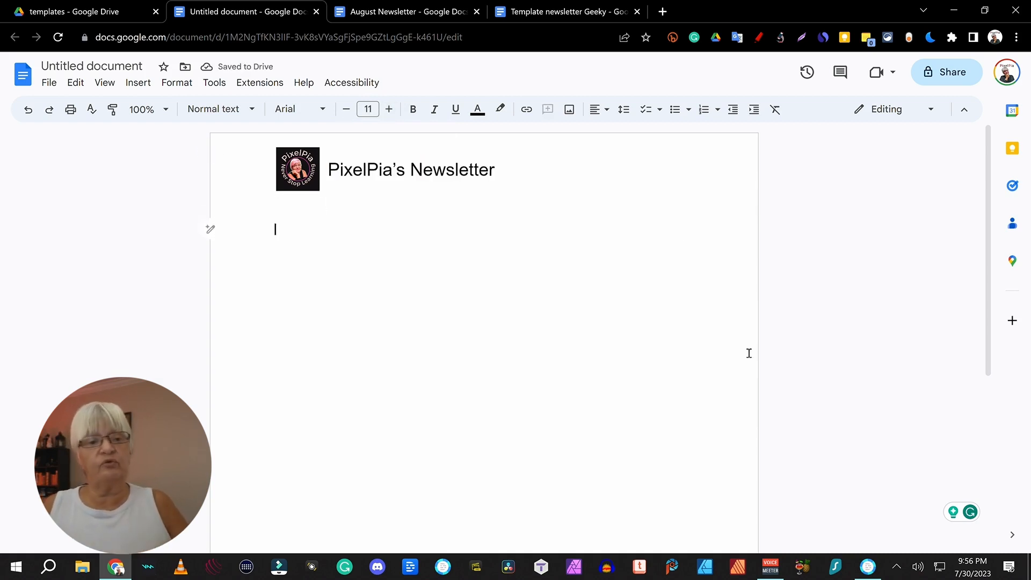
# Step: Insert a body table, widen its left column and merge the right column into one cell
pyautogui.rightClick(239, 230)
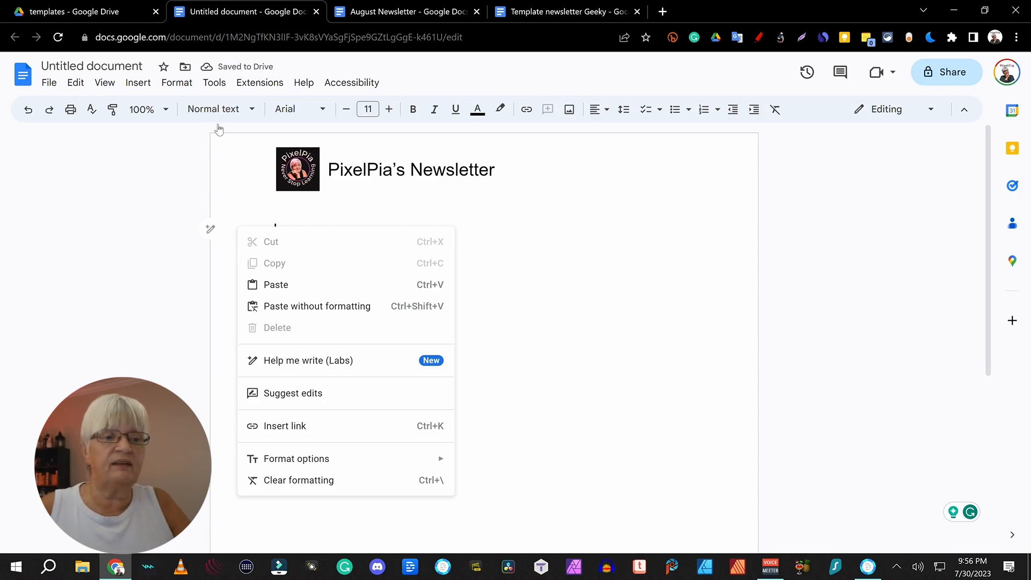
pyautogui.click(138, 87)
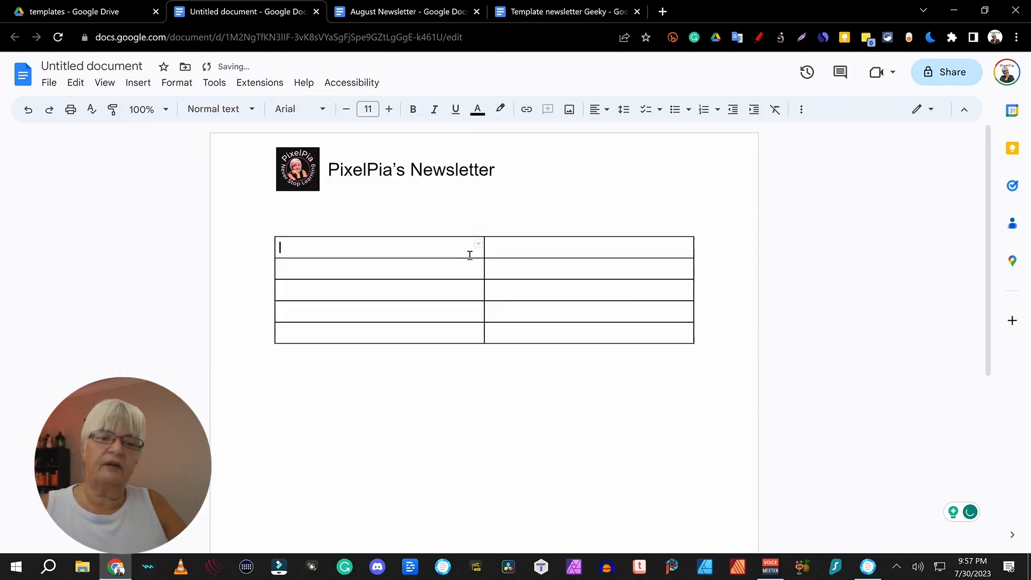
pyautogui.moveTo(485, 257); pyautogui.dragTo(656, 332)
pyautogui.rightClick(655, 288)
pyautogui.click(748, 420)
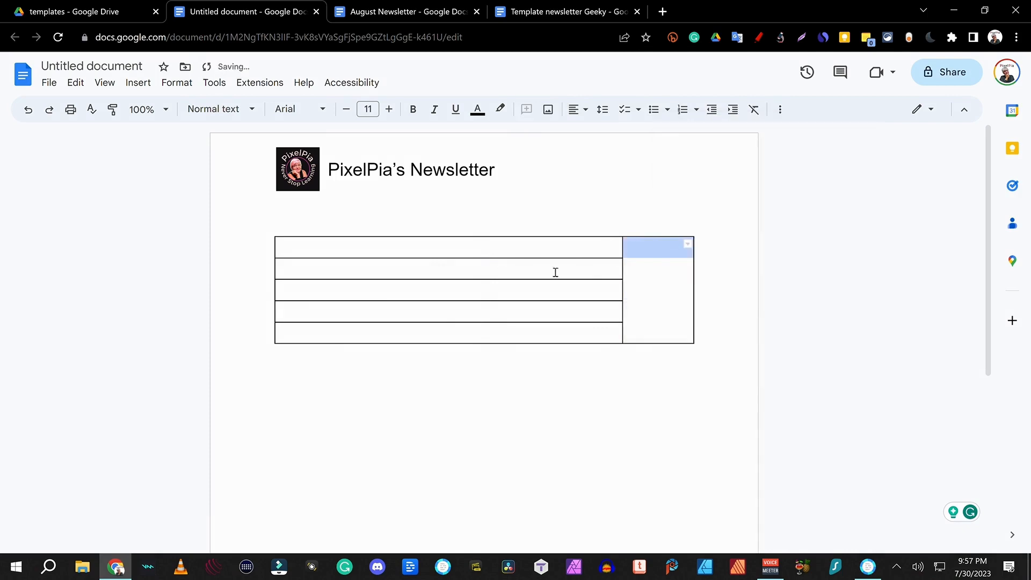
# Step: Type 'Newsletter August' in the first cell and copy Thanks's italic formatting onto PixelPia
pyautogui.click(396, 247)
pyautogui.write('Newsletter August')
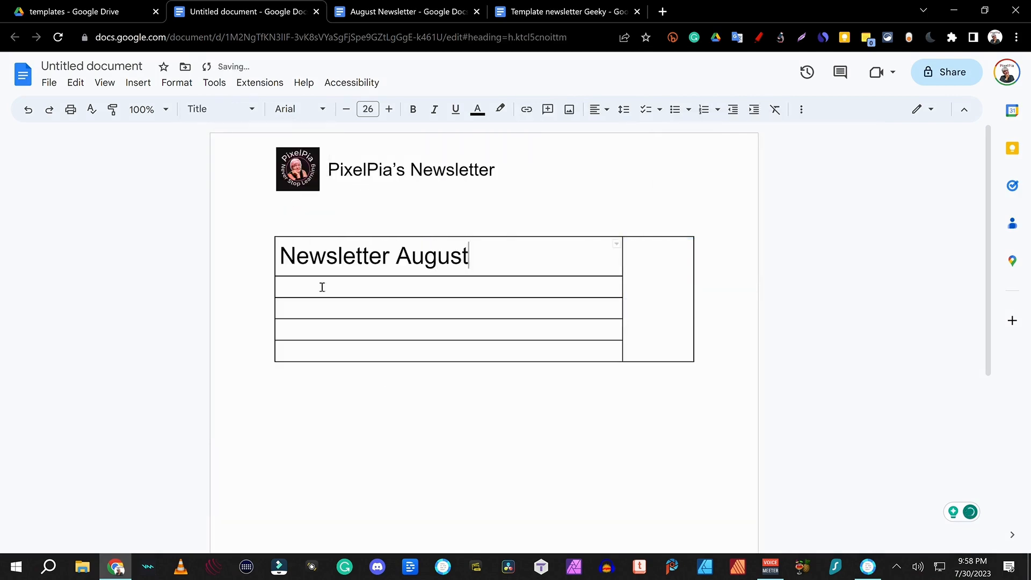
pyautogui.click(297, 310)
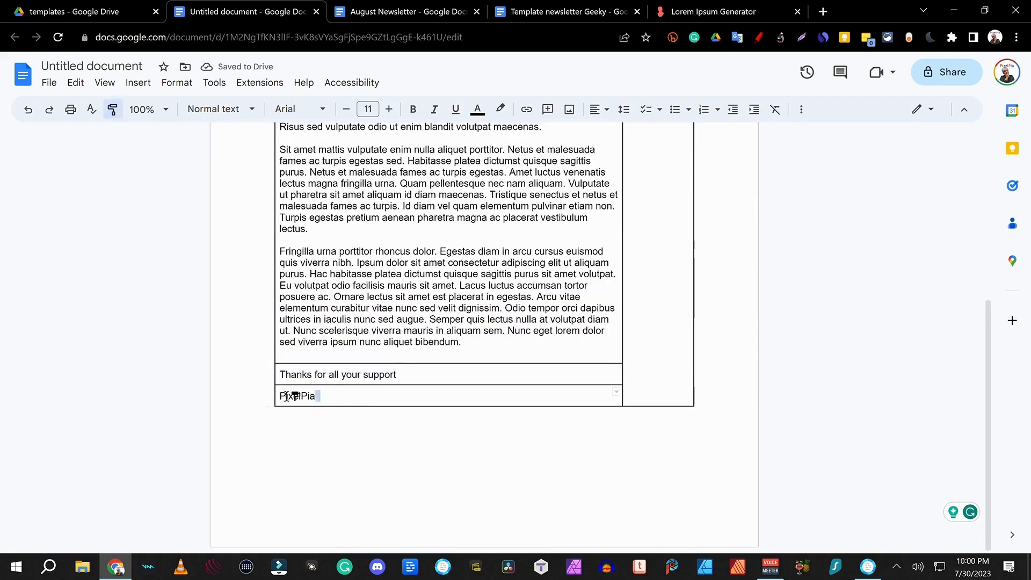
pyautogui.moveTo(280, 375); pyautogui.dragTo(397, 374)
pyautogui.click(112, 109)
pyautogui.moveTo(316, 396); pyautogui.dragTo(279, 396)
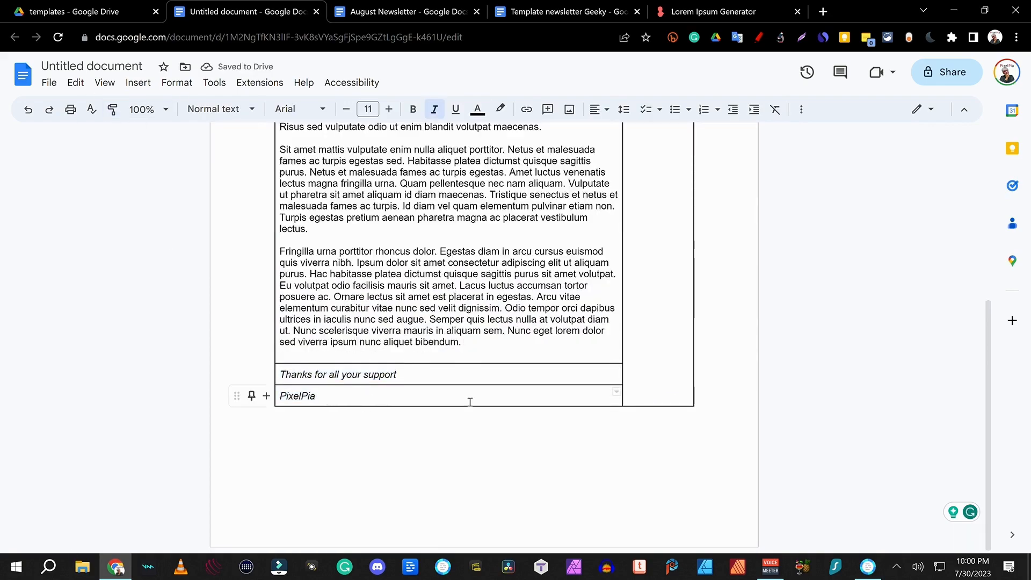
pyautogui.click(505, 350)
pyautogui.scroll(-4, 741, 428)
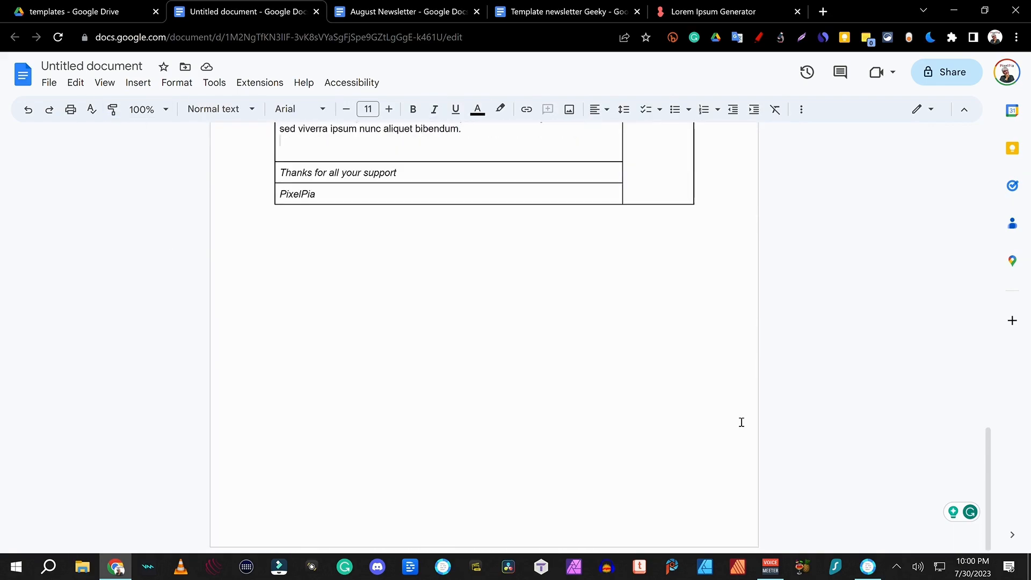
# Step: Add a footer with a two-column table holding the linked Pixelpia.com site and the contact e-mail
pyautogui.hotkey('ctrl', 'alt', 'o')
pyautogui.hotkey('ctrl', 'alt', 'f')
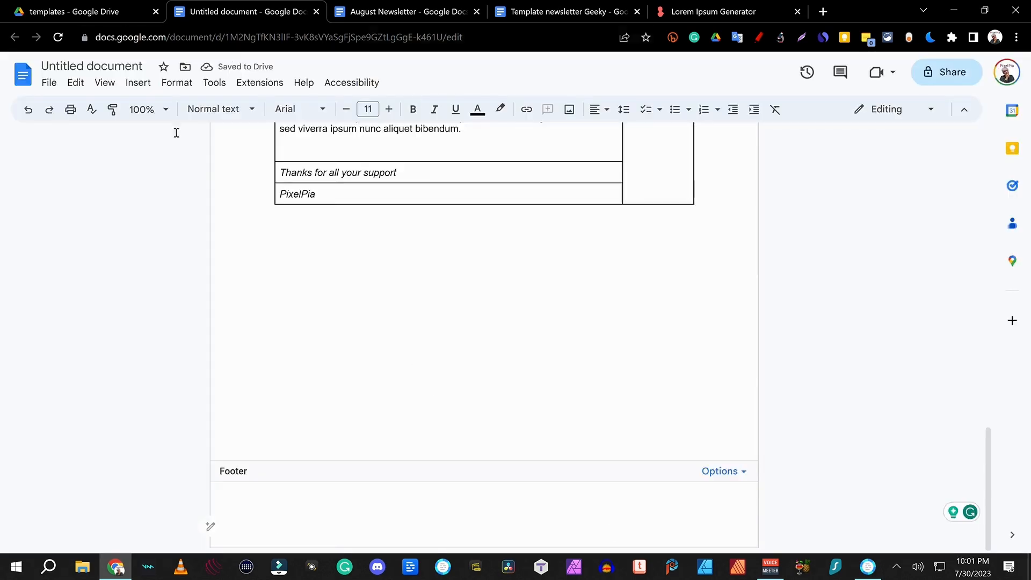
pyautogui.click(138, 83)
pyautogui.click(350, 168)
pyautogui.write('Pixelpia.com')
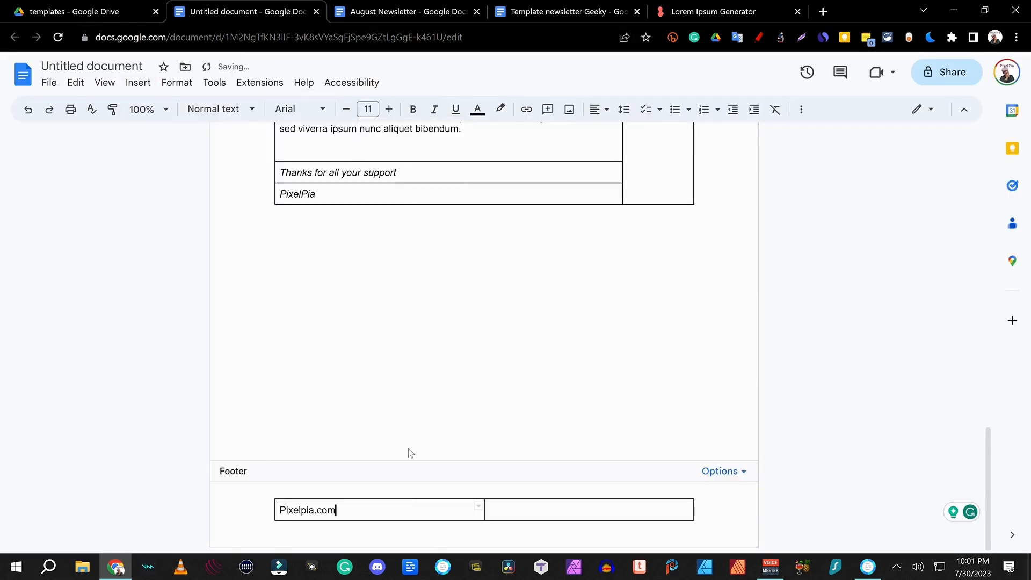
pyautogui.moveTo(337, 511); pyautogui.dragTo(239, 506)
pyautogui.click(526, 109)
pyautogui.click(384, 416)
pyautogui.press('Return')
pyautogui.moveTo(382, 511); pyautogui.dragTo(268, 514)
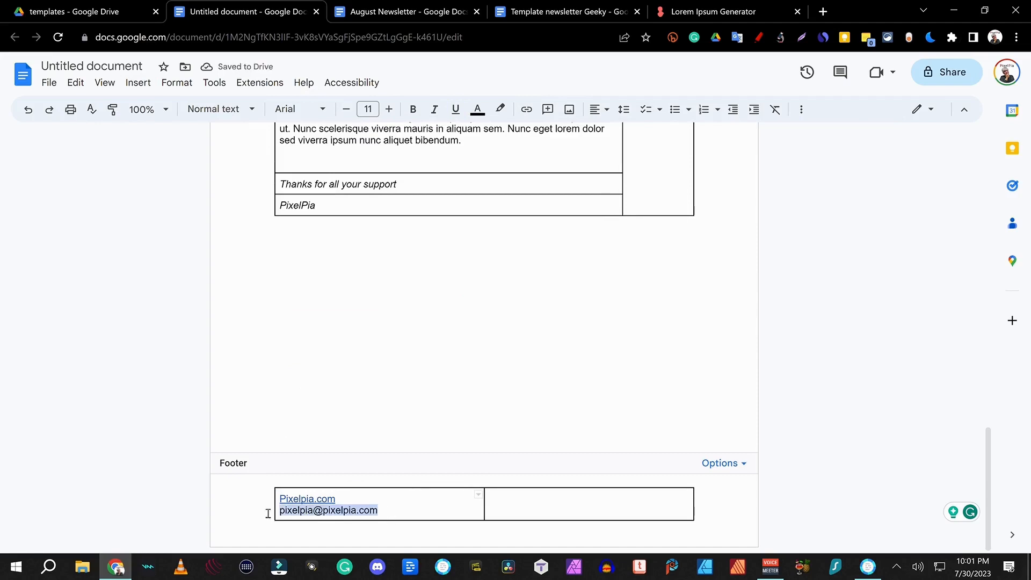
pyautogui.press('Tab')
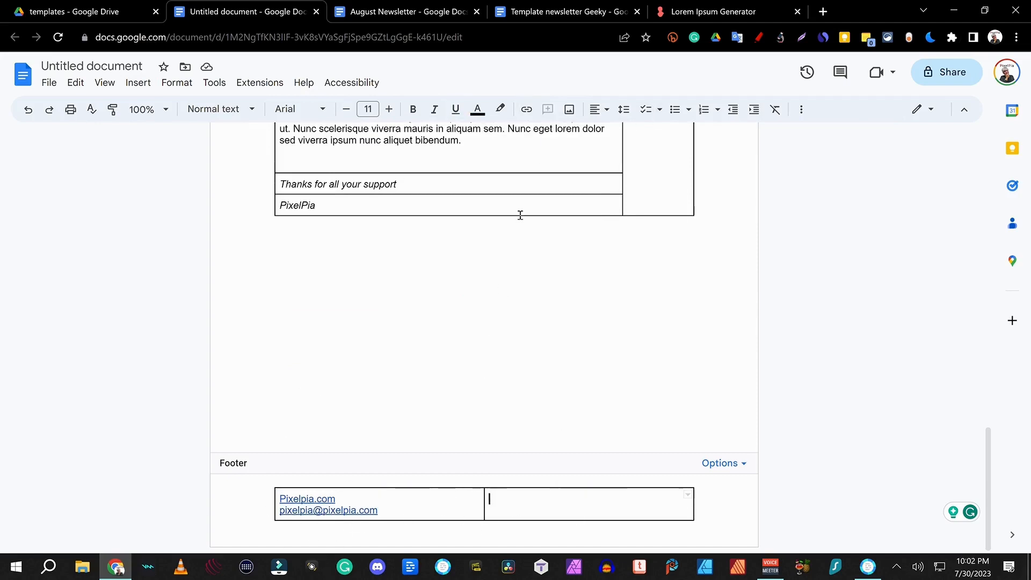
# Step: Insert a desk photo in the right footer cell and centre the cell text
pyautogui.click(570, 109)
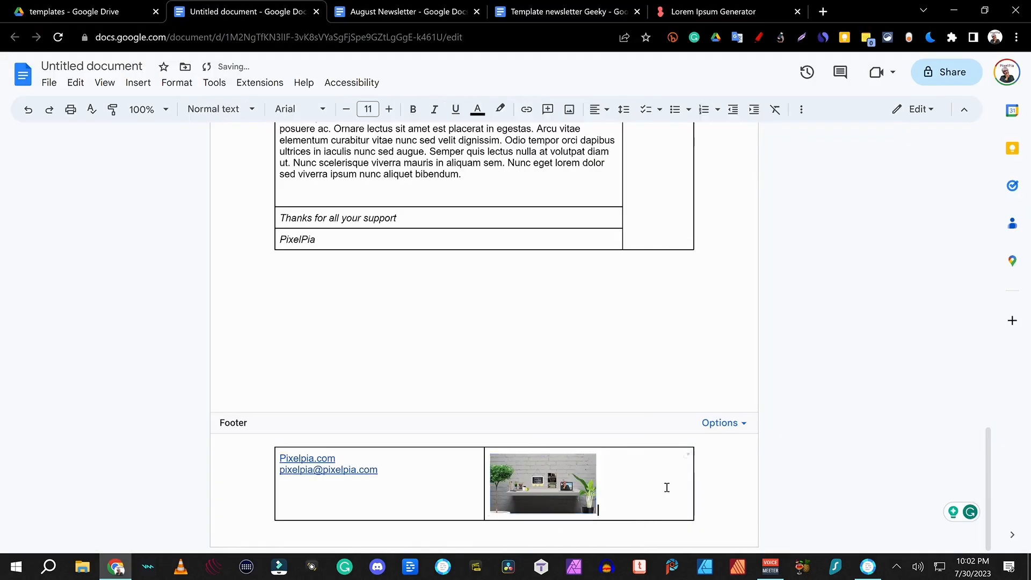
pyautogui.moveTo(665, 486); pyautogui.dragTo(435, 267)
pyautogui.click(578, 109)
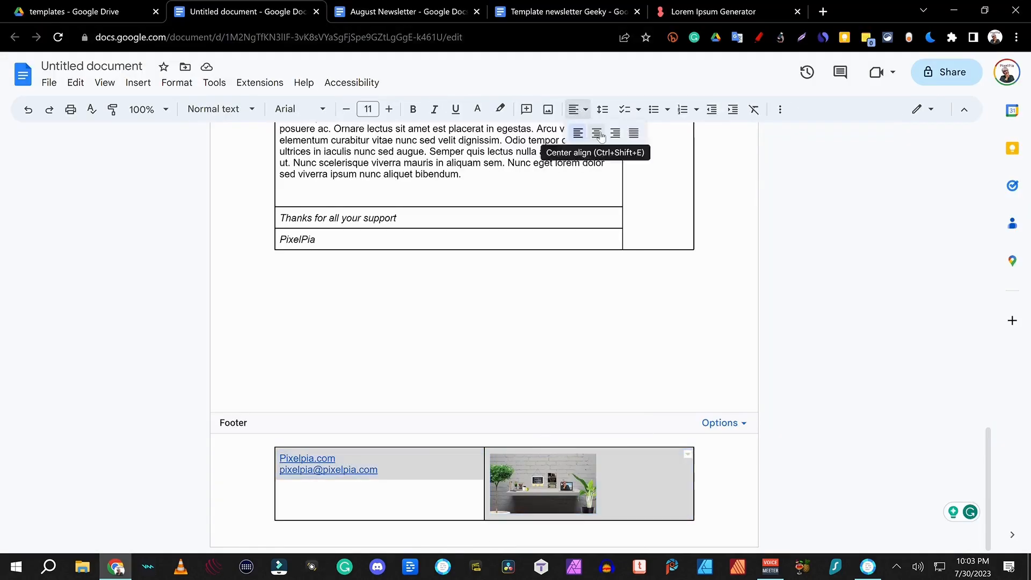
pyautogui.click(597, 133)
pyautogui.rightClick(467, 478)
pyautogui.click(569, 497)
pyautogui.click(827, 311)
pyautogui.click(835, 376)
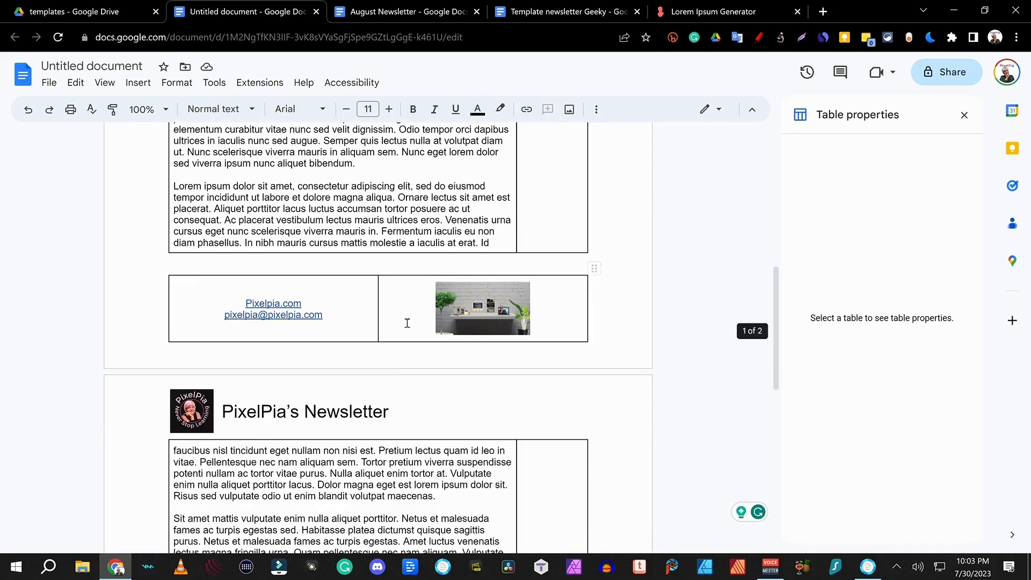
pyautogui.scroll(5, 409, 322)
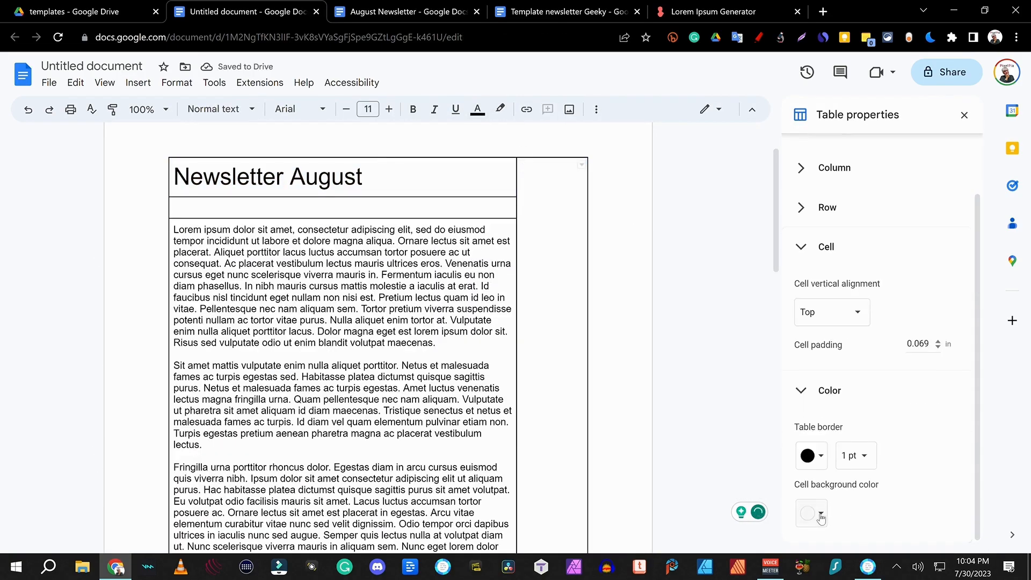
# Step: Fill the sidebar column with a blue cell background
pyautogui.click(820, 514)
pyautogui.click(914, 428)
pyautogui.click(478, 109)
# Step: Split the blue sidebar cell into 2 rows and shrink the new row's height
pyautogui.rightClick(543, 376)
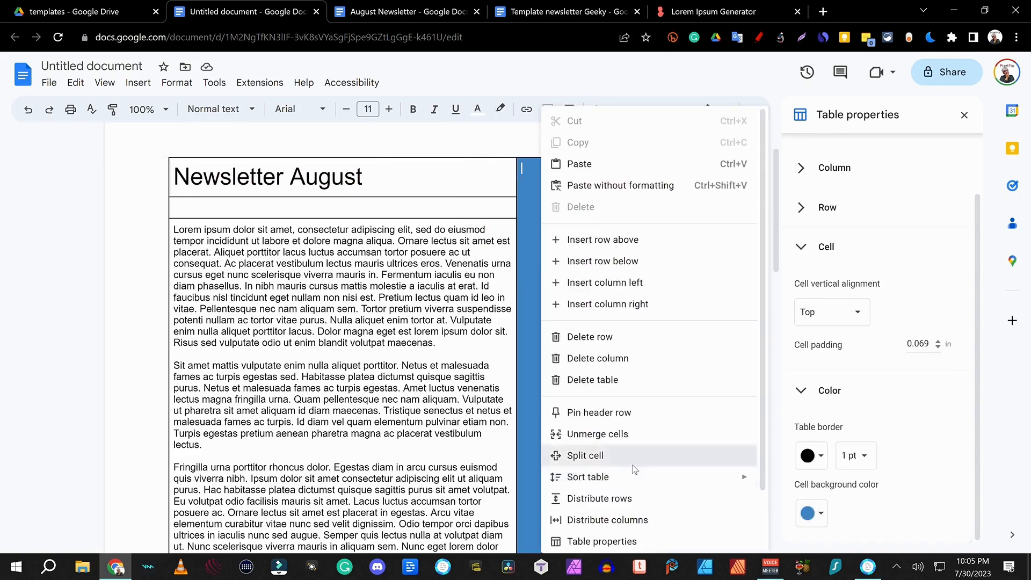
pyautogui.click(632, 466)
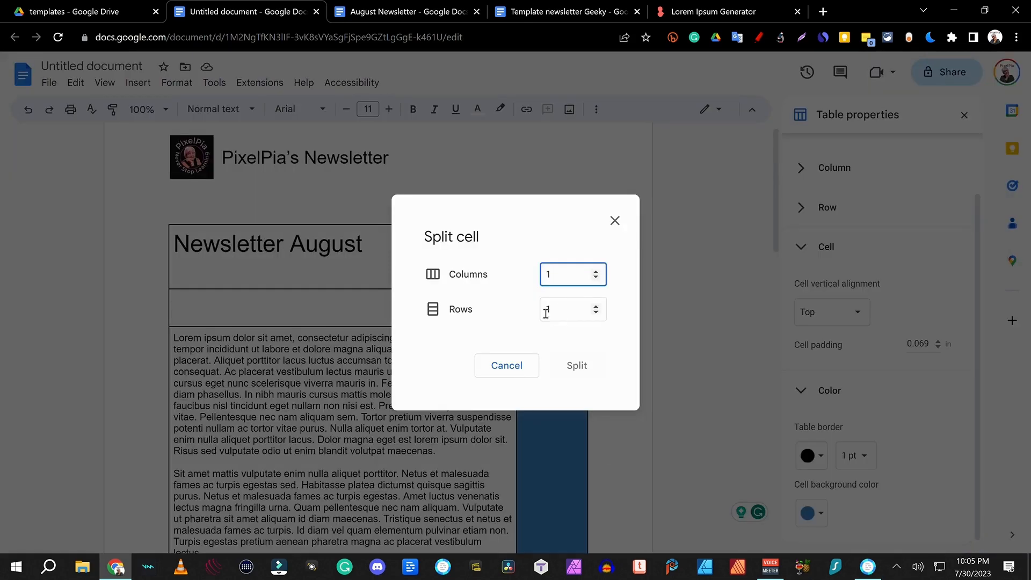
pyautogui.click(546, 315)
pyautogui.click(564, 368)
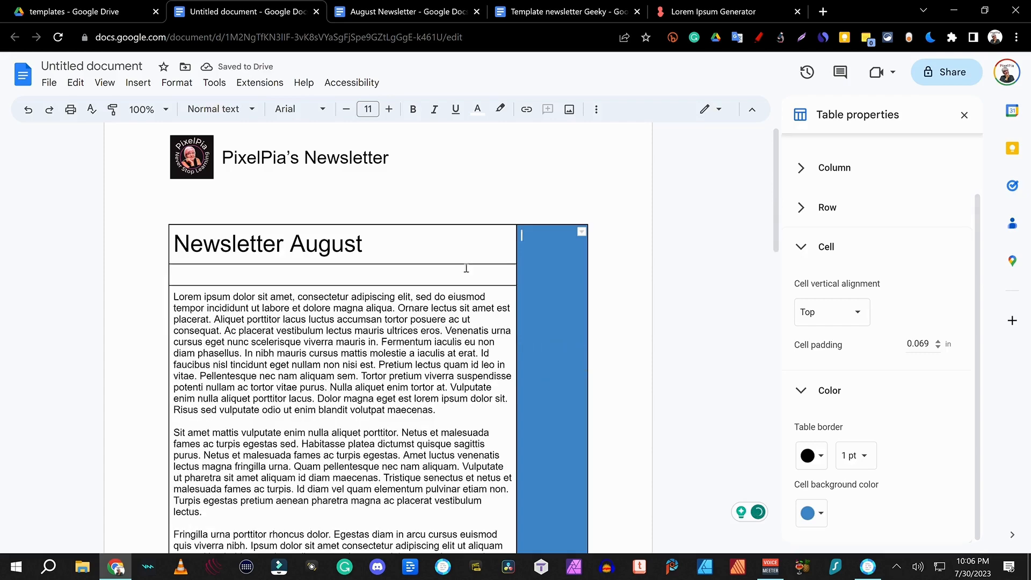
pyautogui.rightClick(537, 322)
pyautogui.click(591, 454)
pyautogui.click(569, 310)
pyautogui.write('2')
pyautogui.click(575, 365)
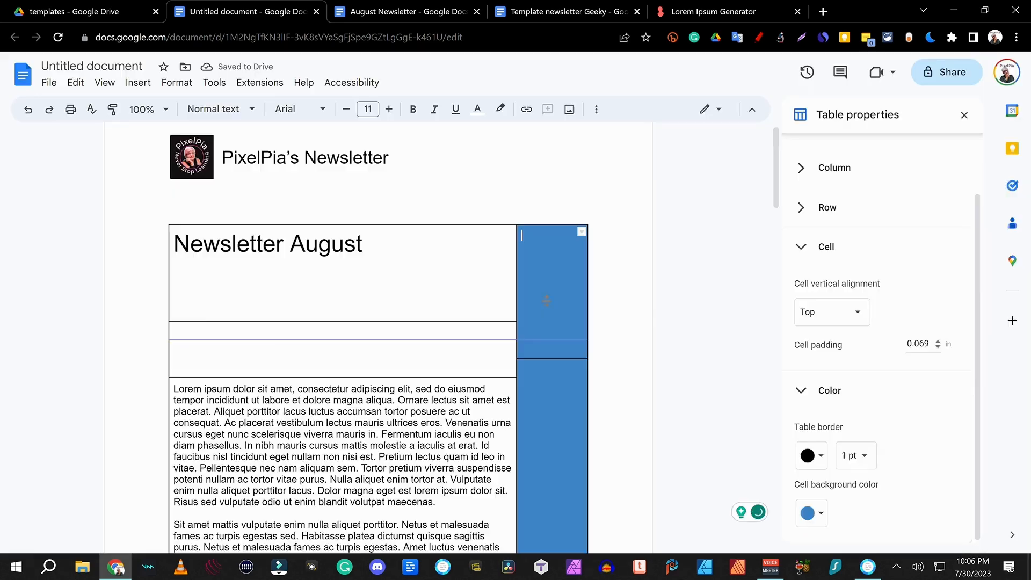
pyautogui.moveTo(546, 301); pyautogui.dragTo(546, 300)
pyautogui.scroll(1, 799, 245)
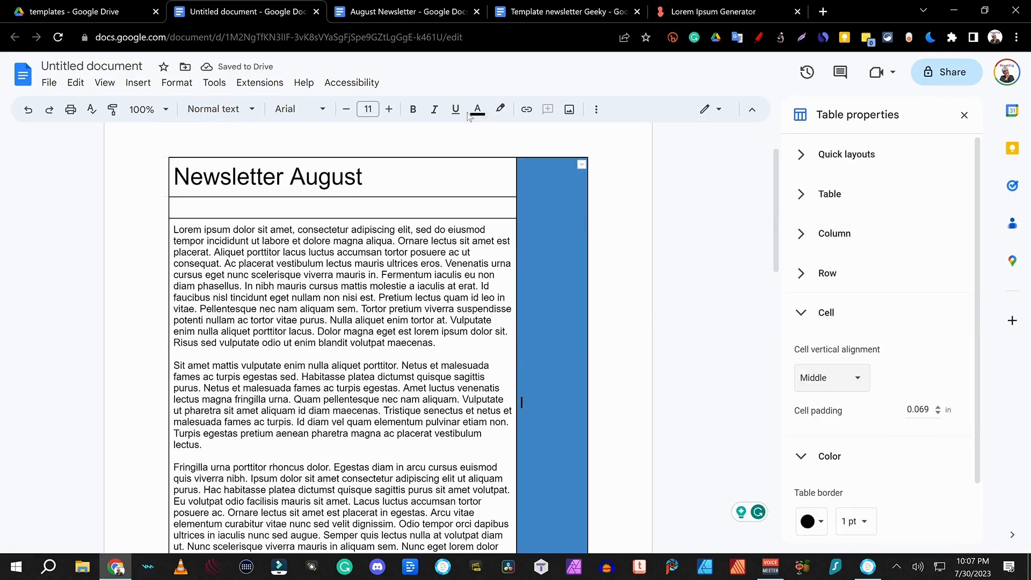
# Step: Add a white bulleted 'Next week:' note reading 'Mo nothing', then search the web for a picture
pyautogui.click(476, 110)
pyautogui.click(620, 135)
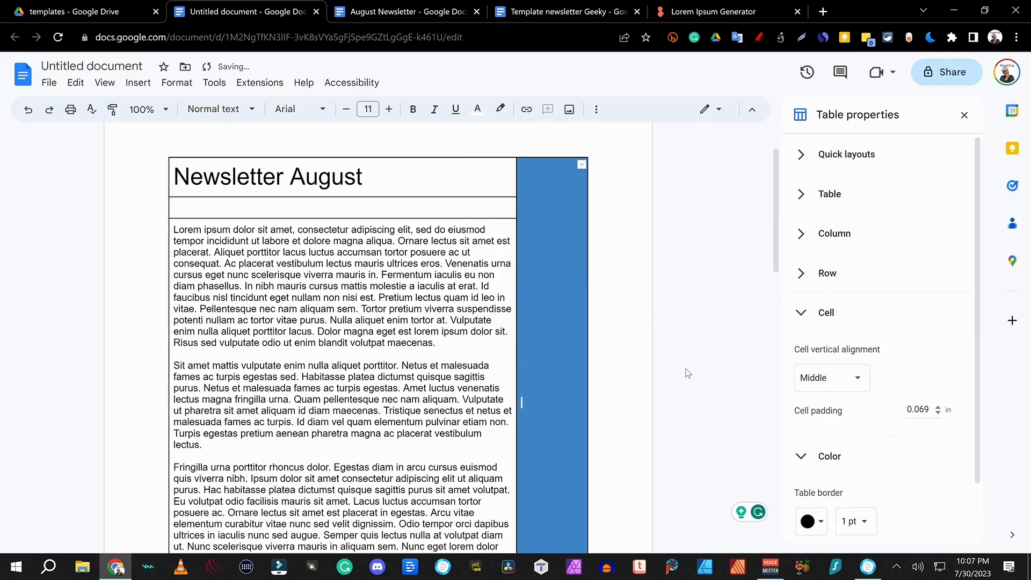
pyautogui.write('Next week:')
pyautogui.press('Return')
pyautogui.click(596, 110)
pyautogui.click(318, 136)
pyautogui.write('Mo nothing')
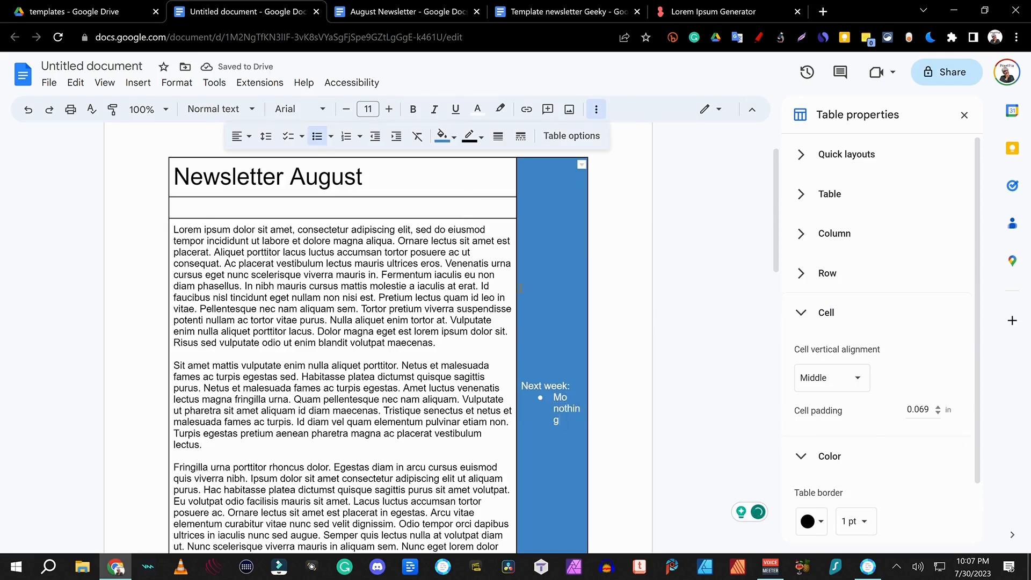
pyautogui.click(570, 109)
pyautogui.click(610, 154)
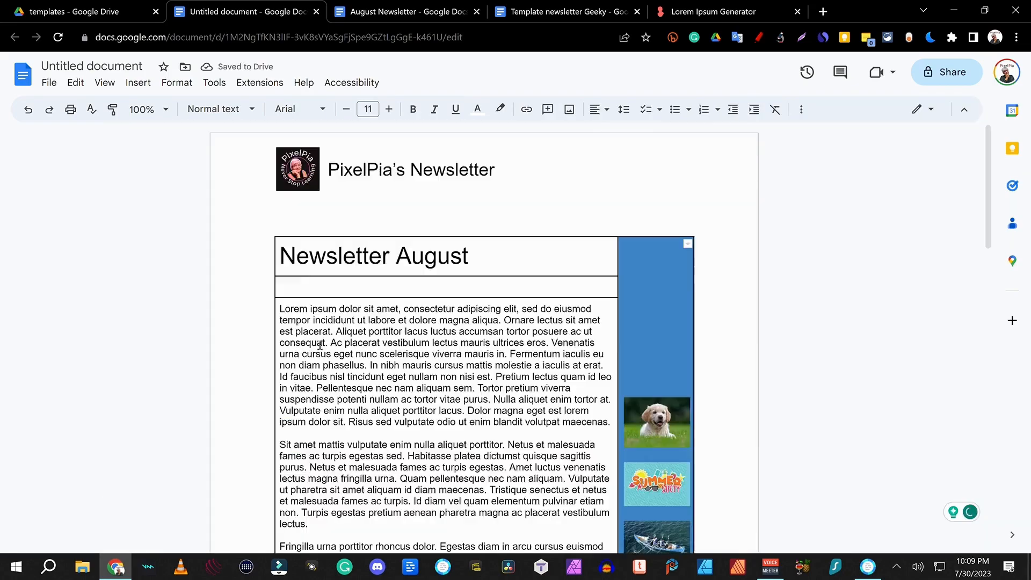
# Step: Drag a web image into the blue sidebar, review the pages, and select the untitled document name
pyautogui.scroll(-5, 483, 322)
pyautogui.moveTo(322, 507); pyautogui.dragTo(437, 84)
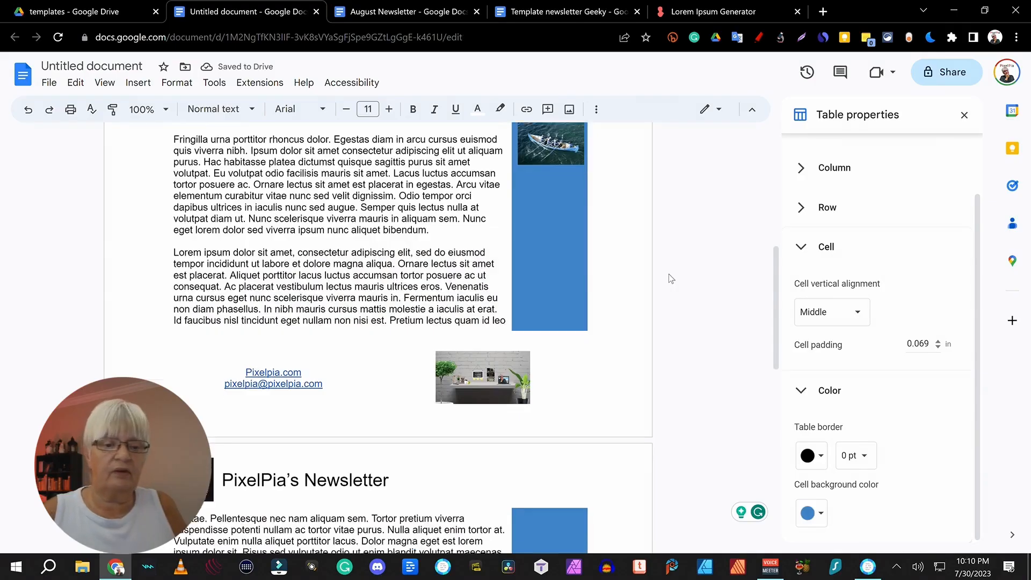
pyautogui.scroll(-3, 668, 274)
pyautogui.scroll(11, 678, 234)
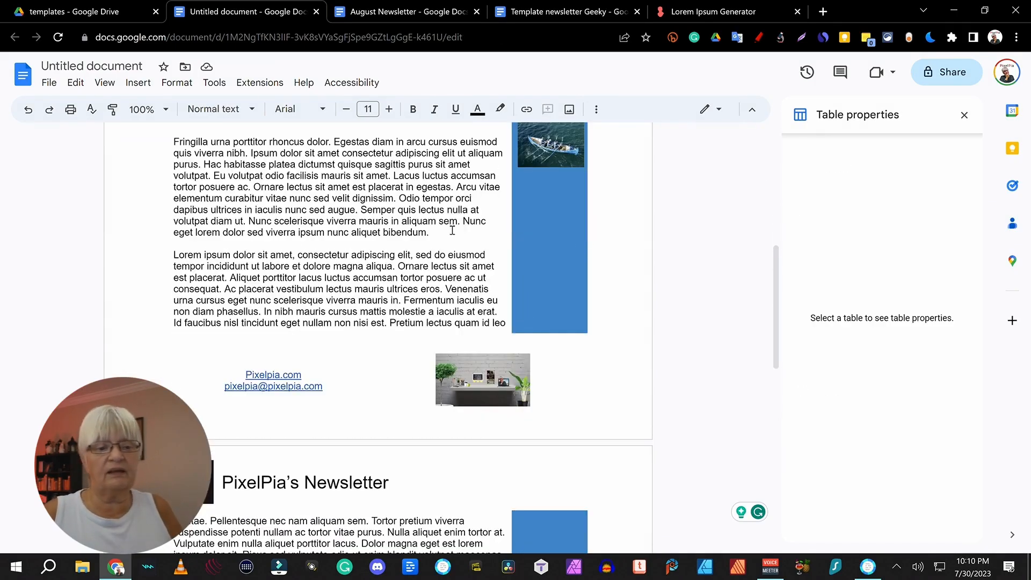
pyautogui.scroll(-7, 453, 230)
pyautogui.scroll(-4, 453, 230)
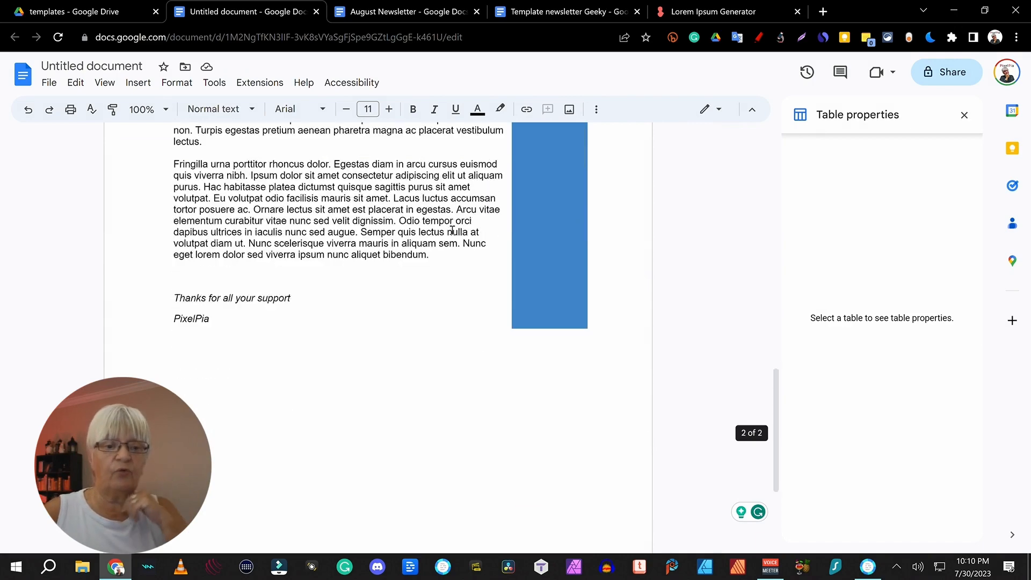
pyautogui.scroll(9, 453, 230)
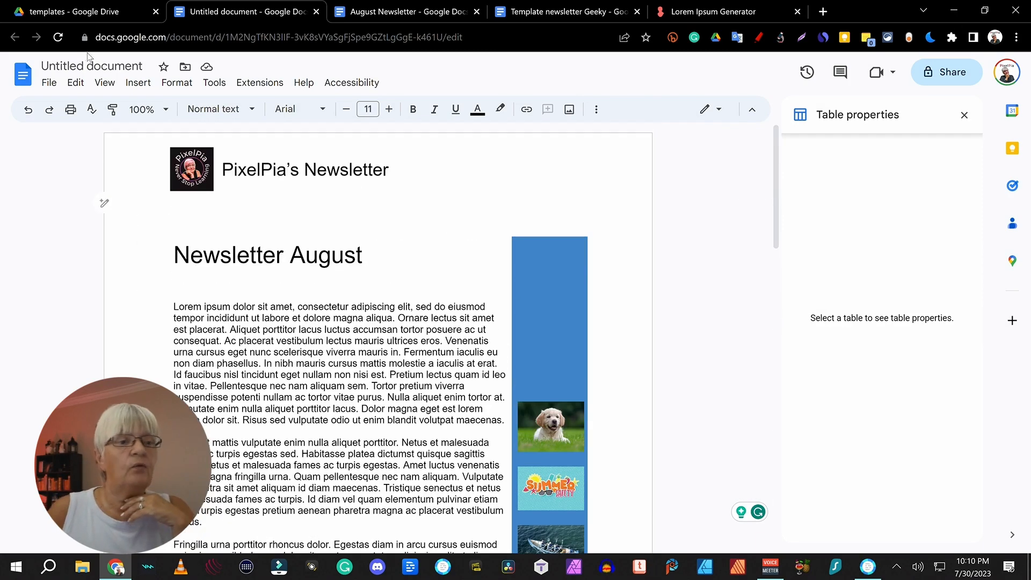
pyautogui.click(99, 65)
# Step: Name the document 'newsletter template pixelpia', confirm it's in templates, and close the other newsletter tabs
pyautogui.write('newsletter')
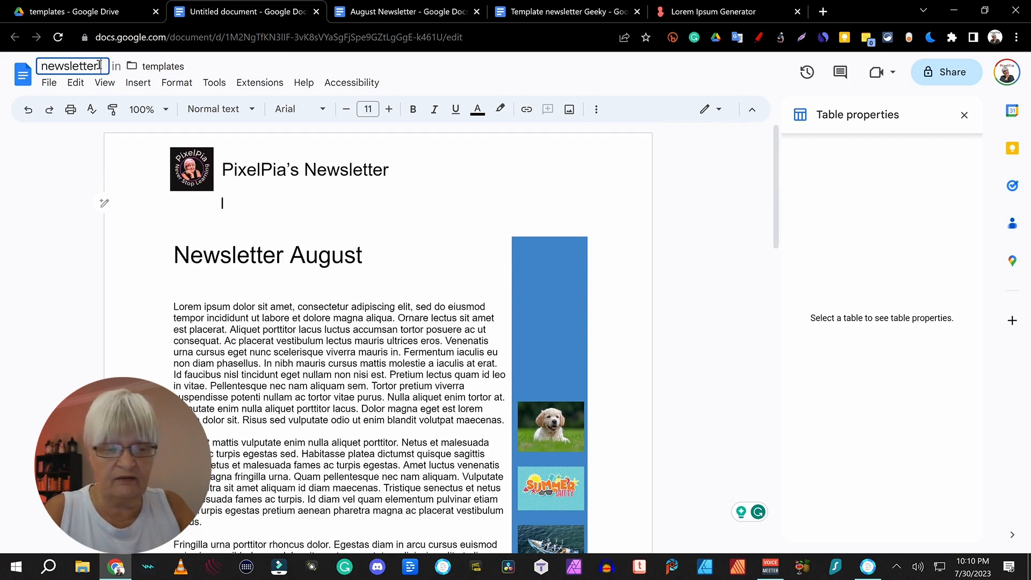
pyautogui.write(' template pixelpia')
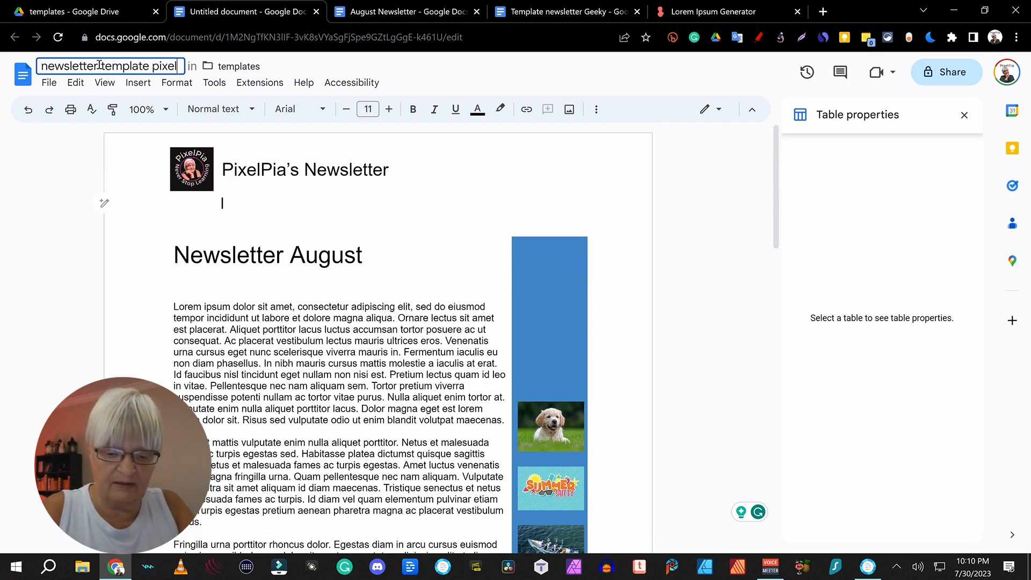
pyautogui.click(228, 67)
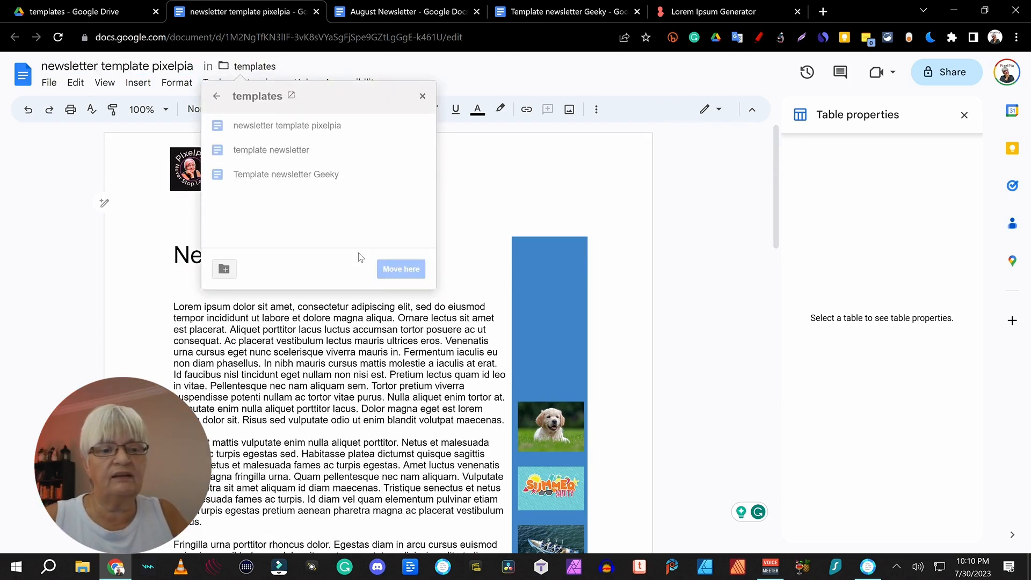
pyautogui.click(217, 83)
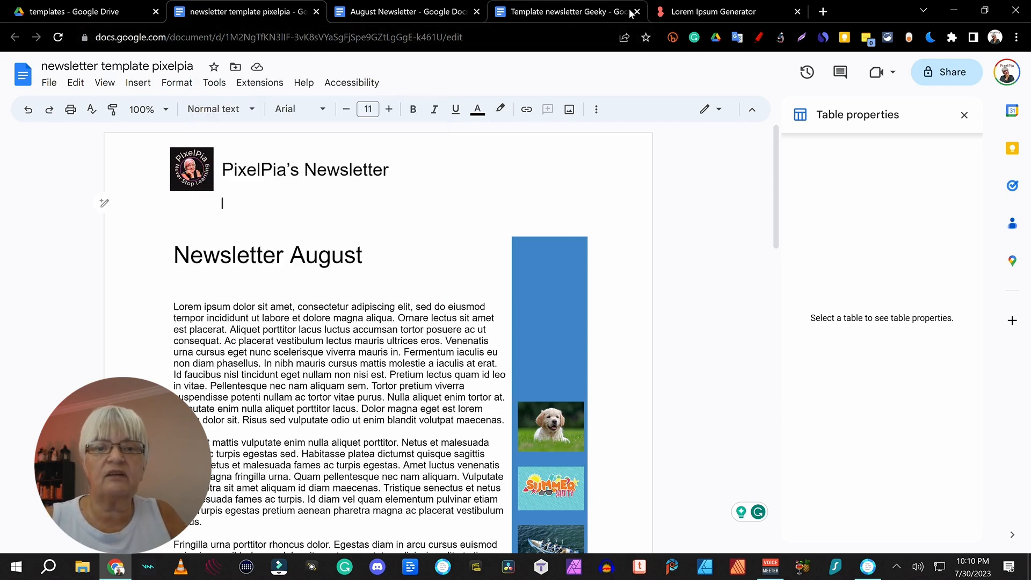
pyautogui.click(477, 12)
pyautogui.click(88, 15)
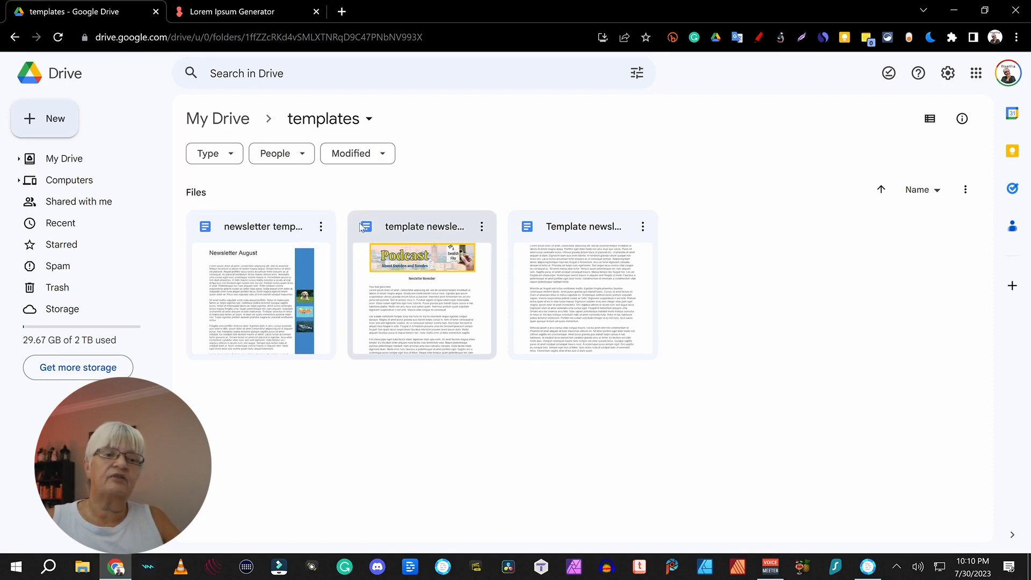
# Step: Copy 'newsletter template pixelpia' in the templates folder and open the copy
pyautogui.click(321, 229)
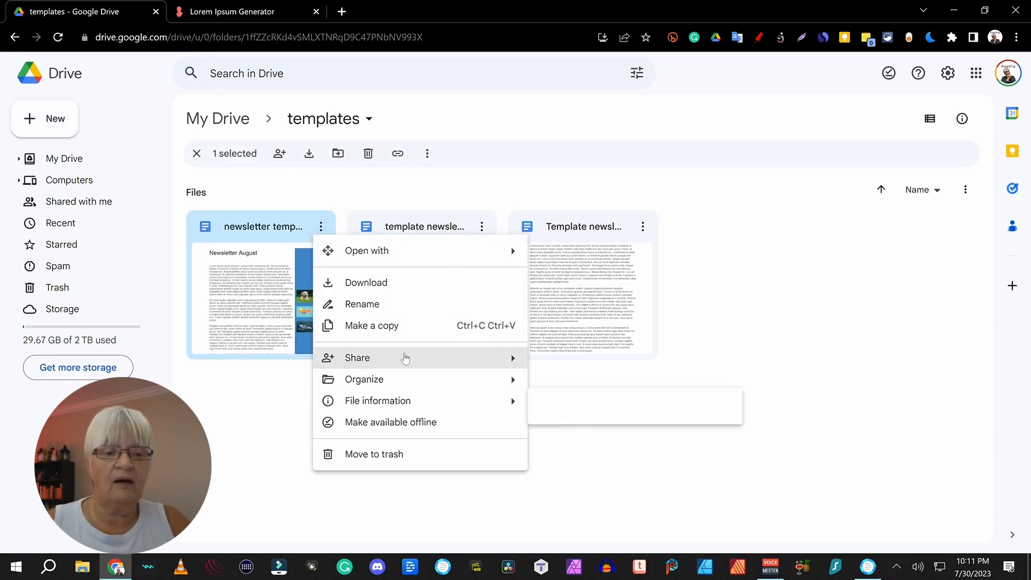
pyautogui.click(382, 328)
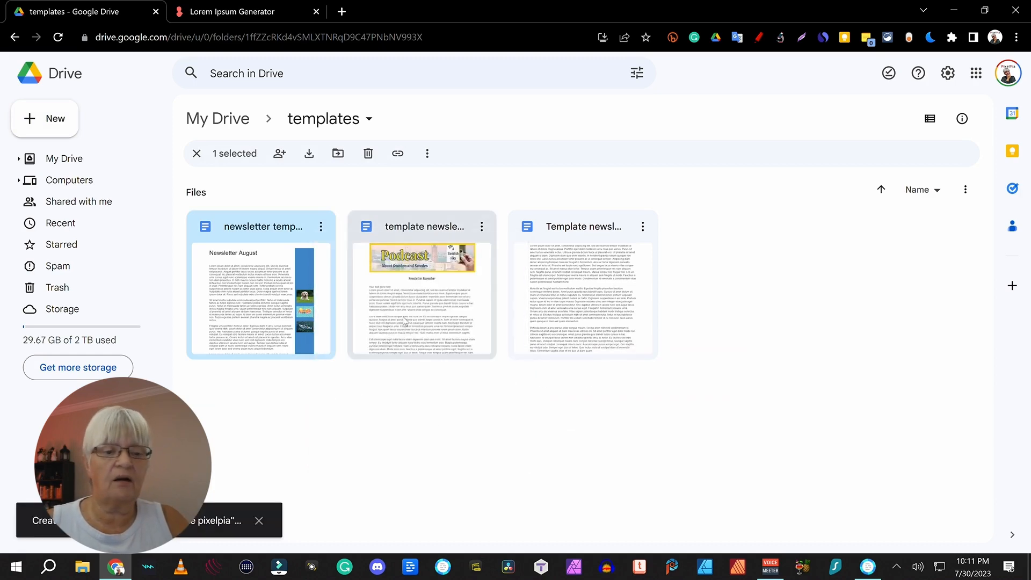
pyautogui.doubleClick(263, 299)
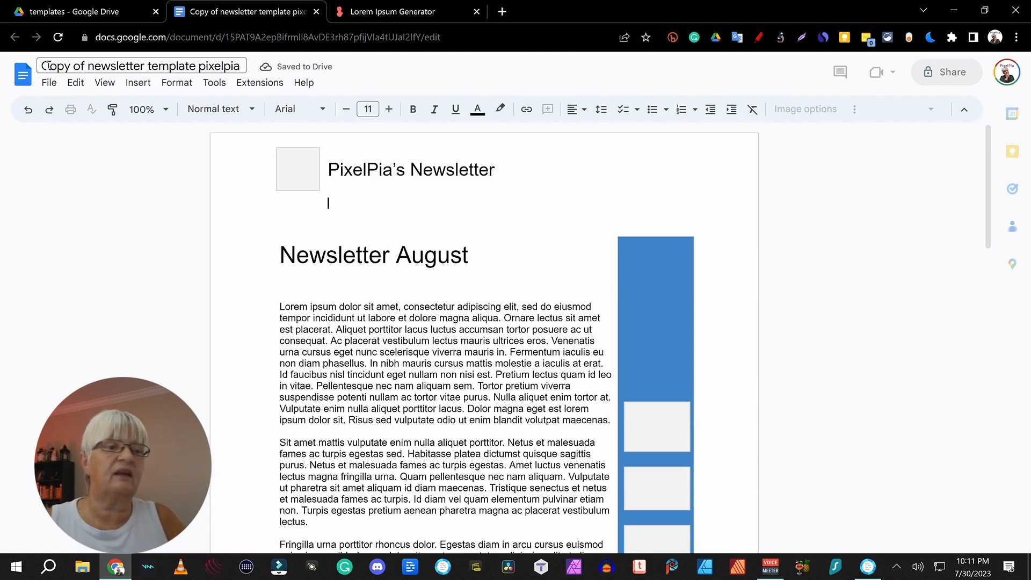
# Step: Rename the copy 'newsletter August pixelpia' and move it into the PixelPia folder in My Drive
pyautogui.moveTo(195, 66); pyautogui.dragTo(2, 67)
pyautogui.write('n')
pyautogui.write('ewsletter August')
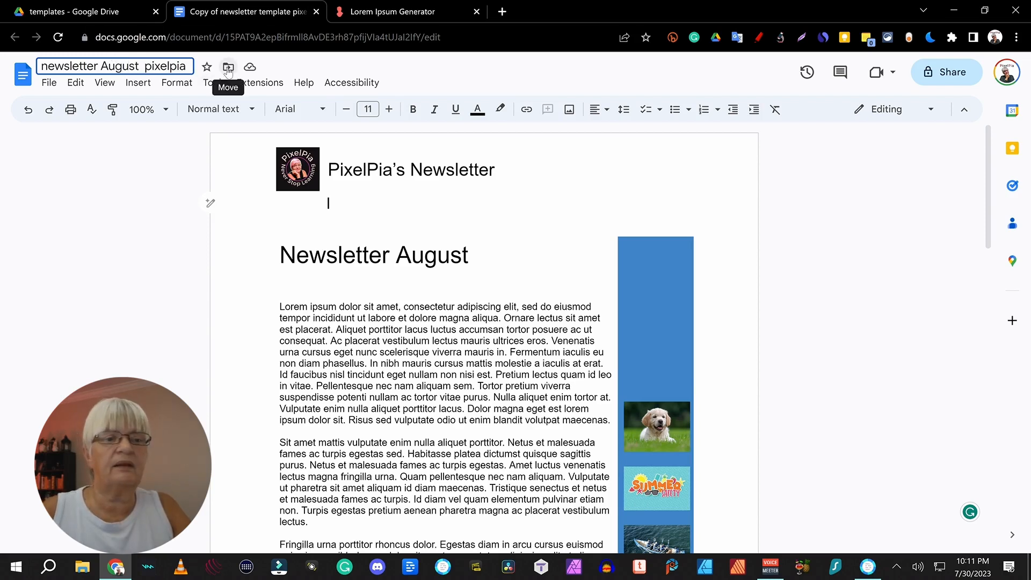
pyautogui.click(228, 67)
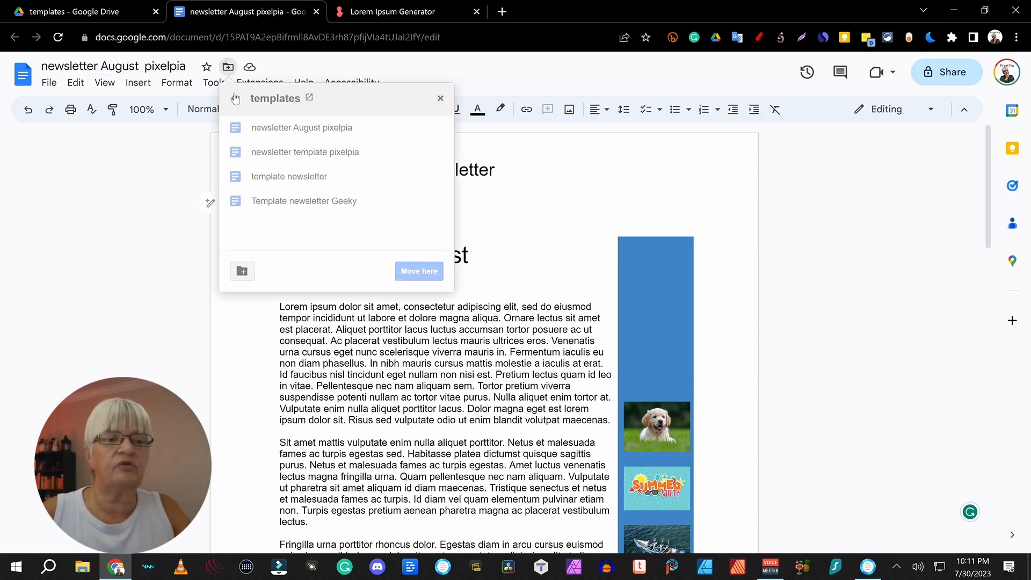
pyautogui.click(234, 99)
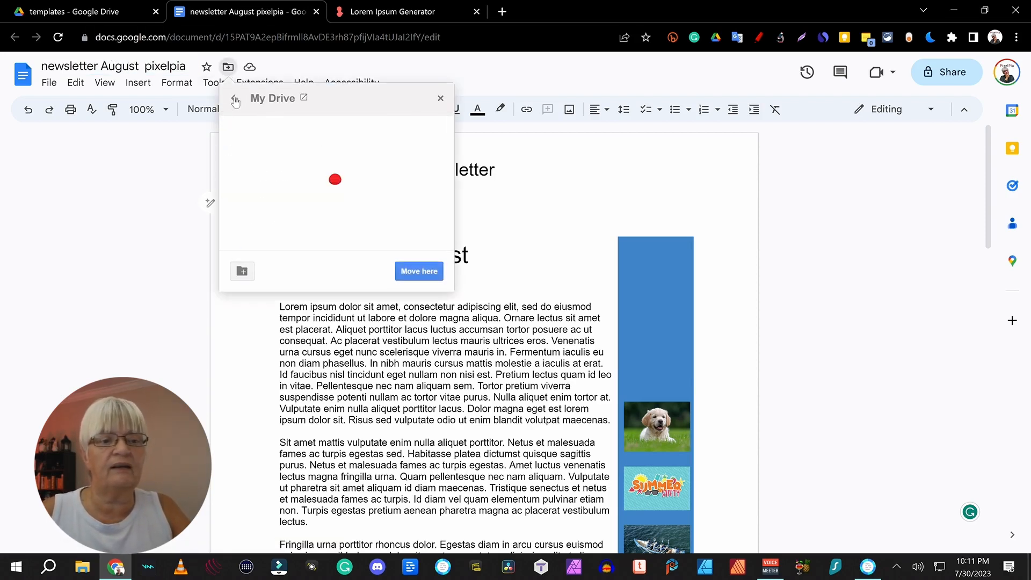
pyautogui.scroll(-3, 346, 224)
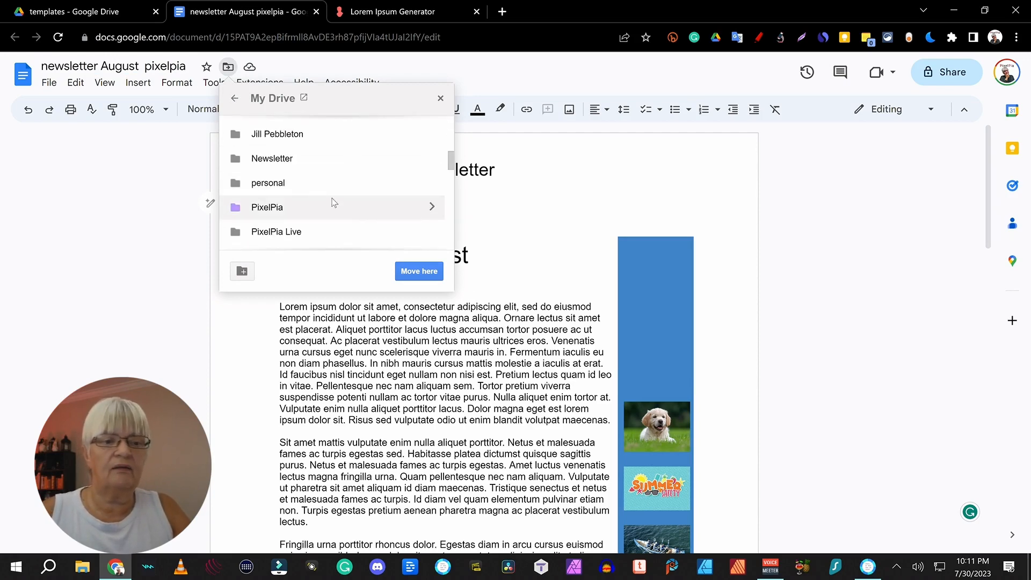
pyautogui.doubleClick(298, 206)
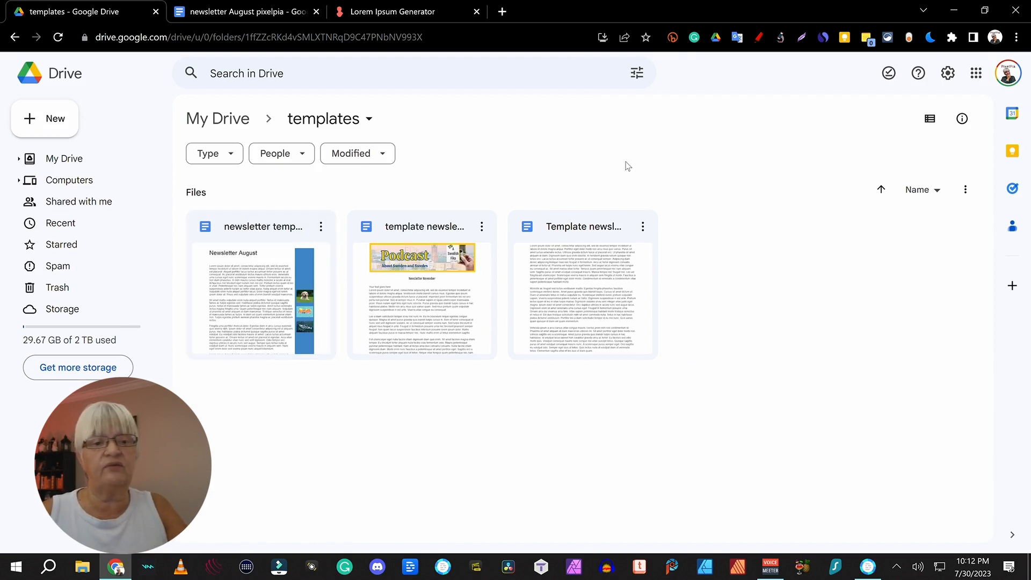
# Step: Change the heading from 'Newsletter August' to 'Newsletter September'
pyautogui.click(264, 14)
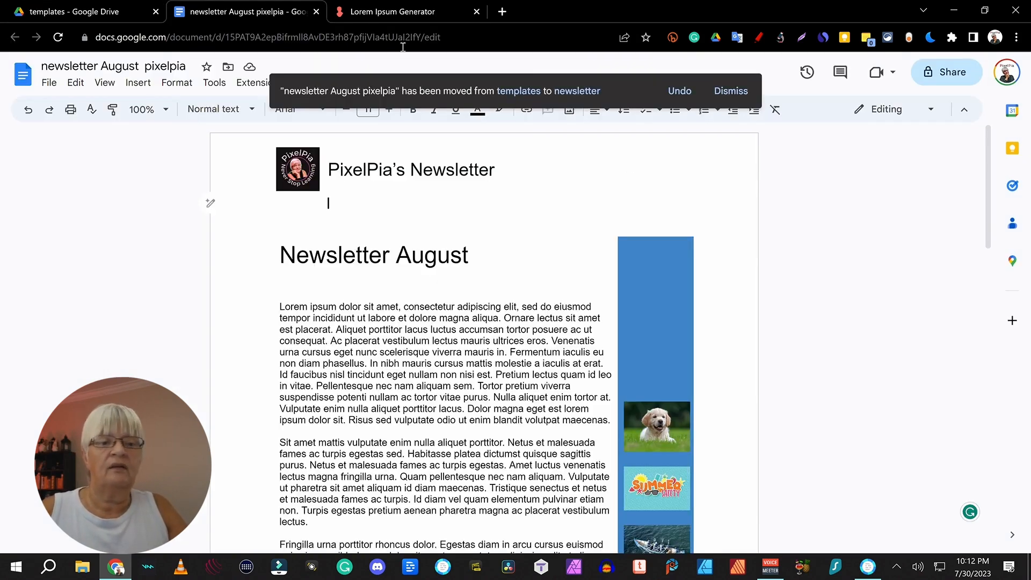
pyautogui.click(433, 250)
pyautogui.doubleClick(436, 258)
pyautogui.write('September')
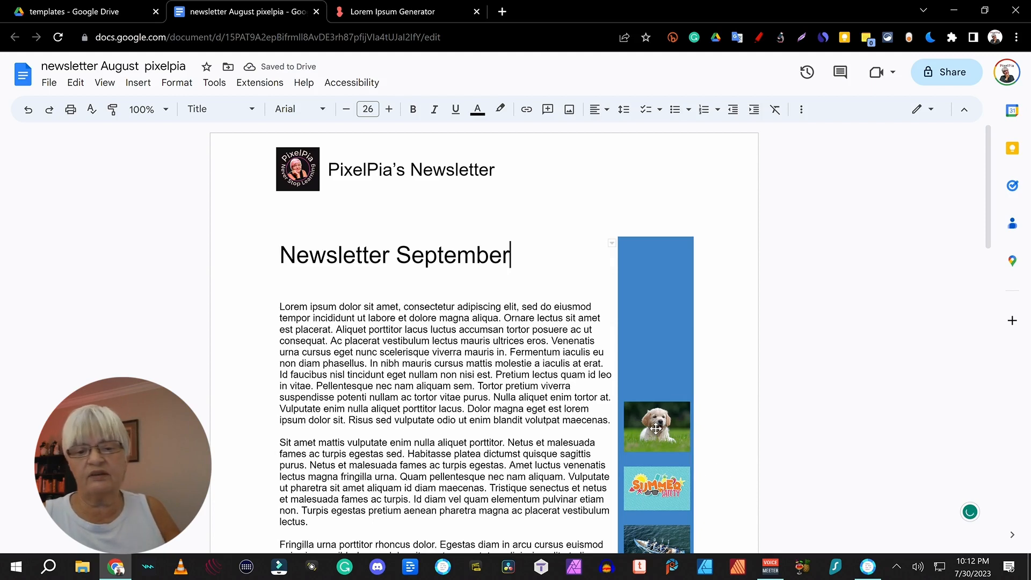
# Step: Replace the sidebar's puppy picture with a cat photo from a web search for 'cats'
pyautogui.click(656, 428)
pyautogui.rightClick(658, 432)
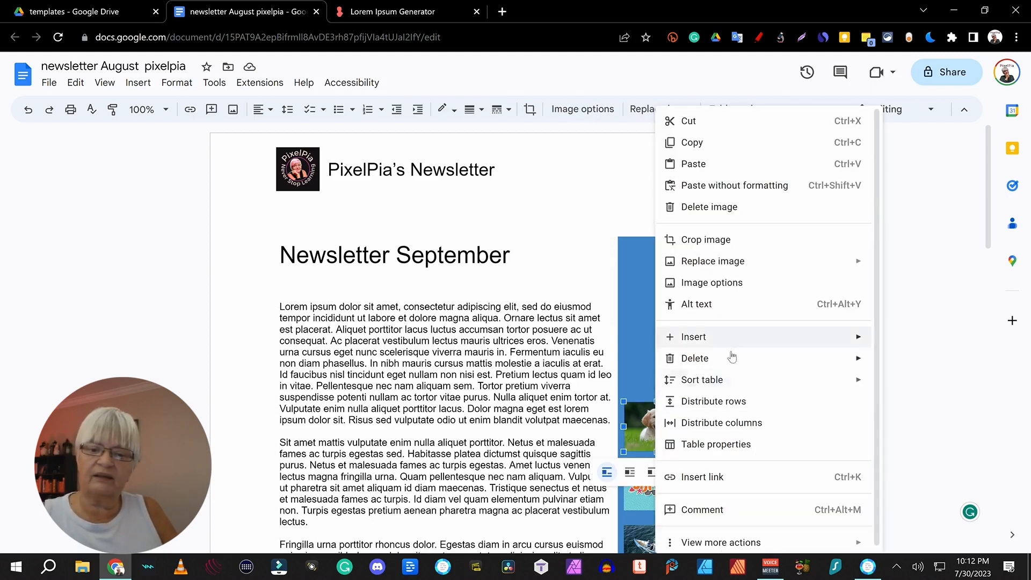
pyautogui.moveTo(740, 264)
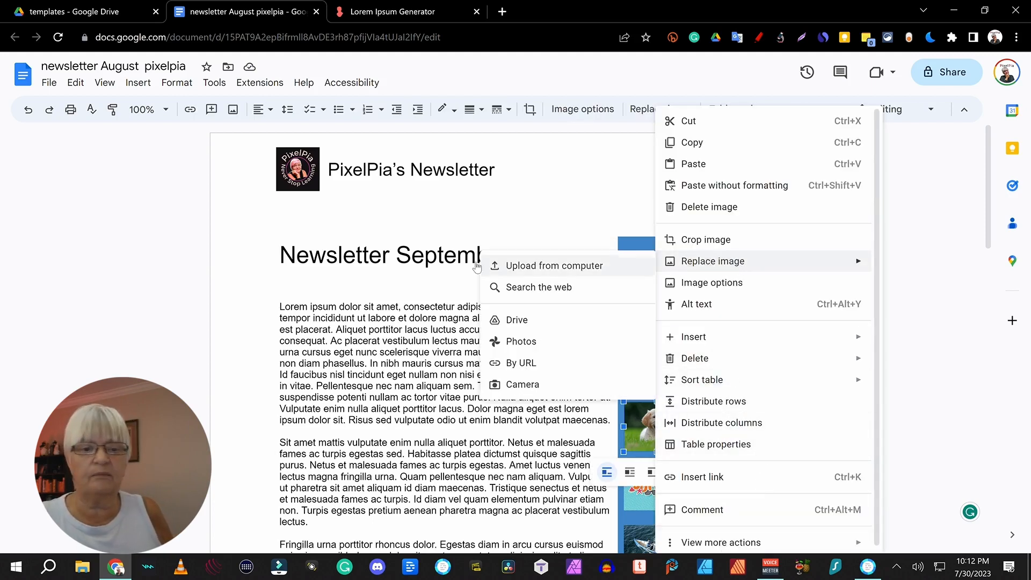
pyautogui.click(564, 288)
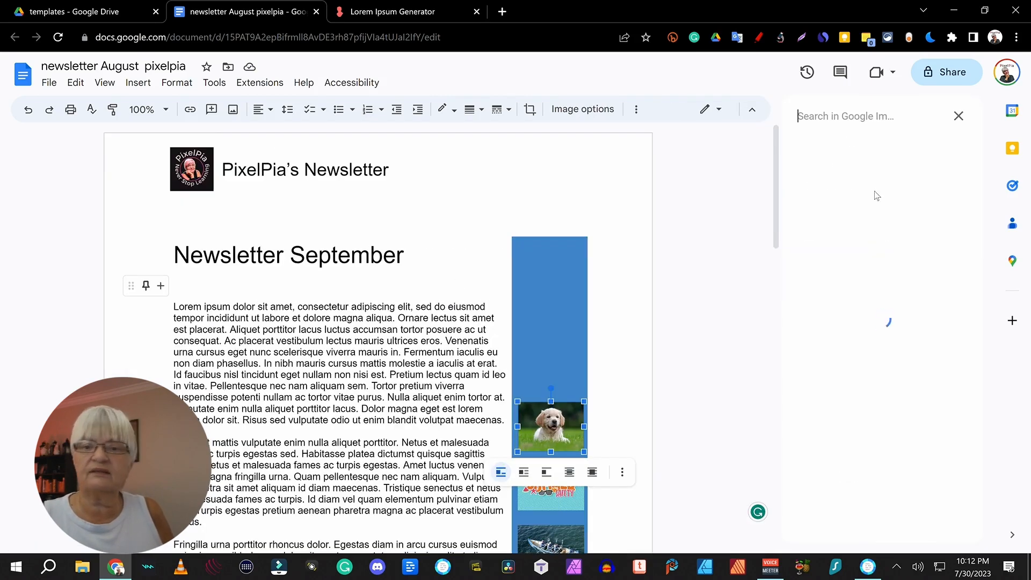
pyautogui.write('cats')
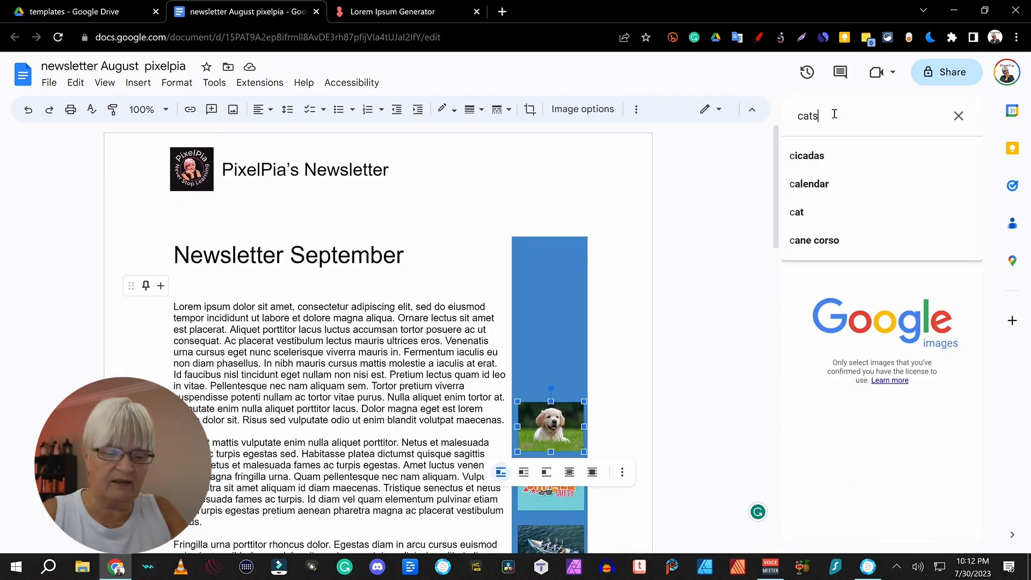
pyautogui.press('Return')
pyautogui.doubleClick(915, 192)
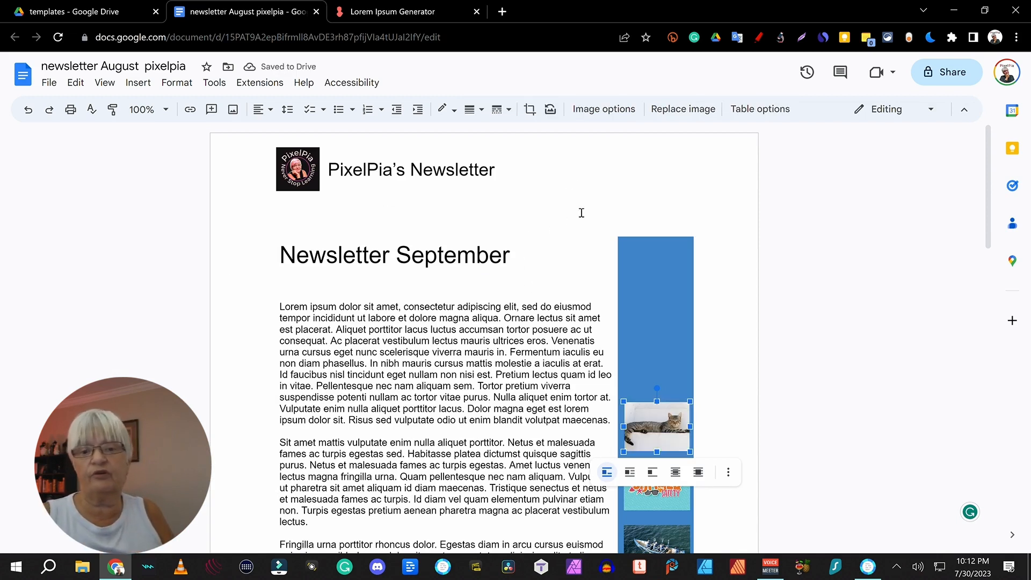
pyautogui.click(752, 317)
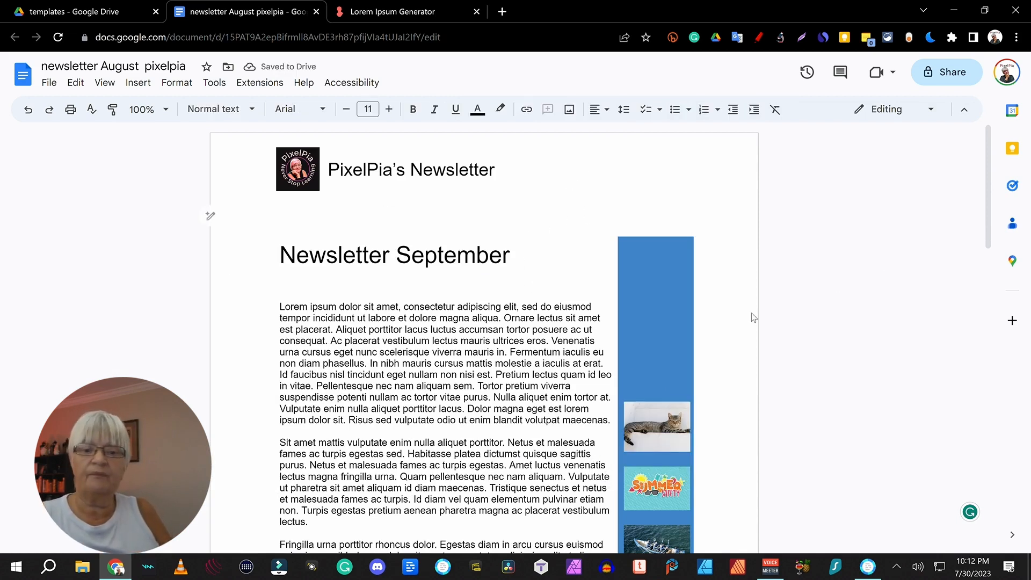
pyautogui.click(644, 264)
# Step: Set the sidebar cell background to orange in Table properties and scroll through both pages
pyautogui.rightClick(638, 263)
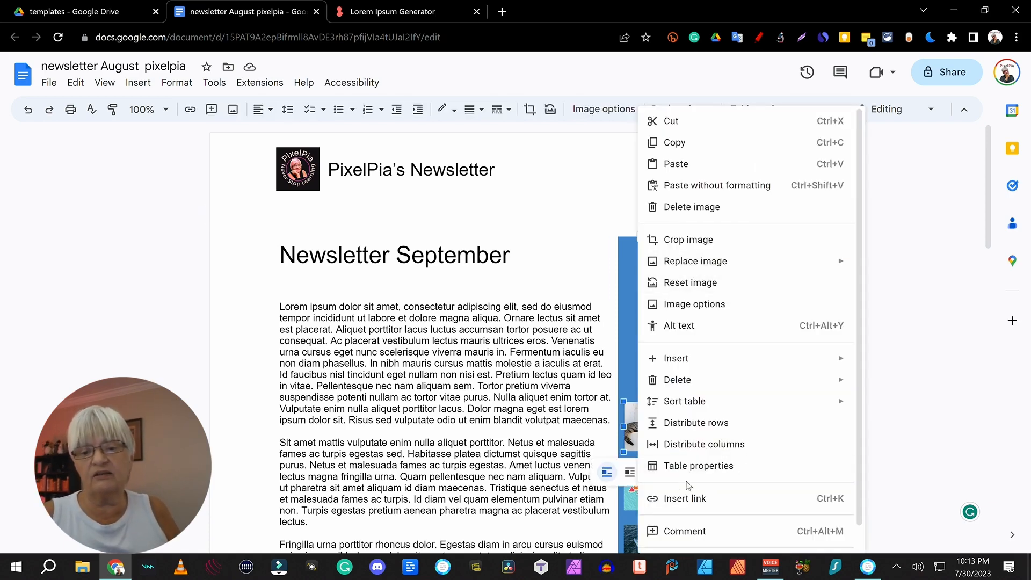
pyautogui.click(741, 465)
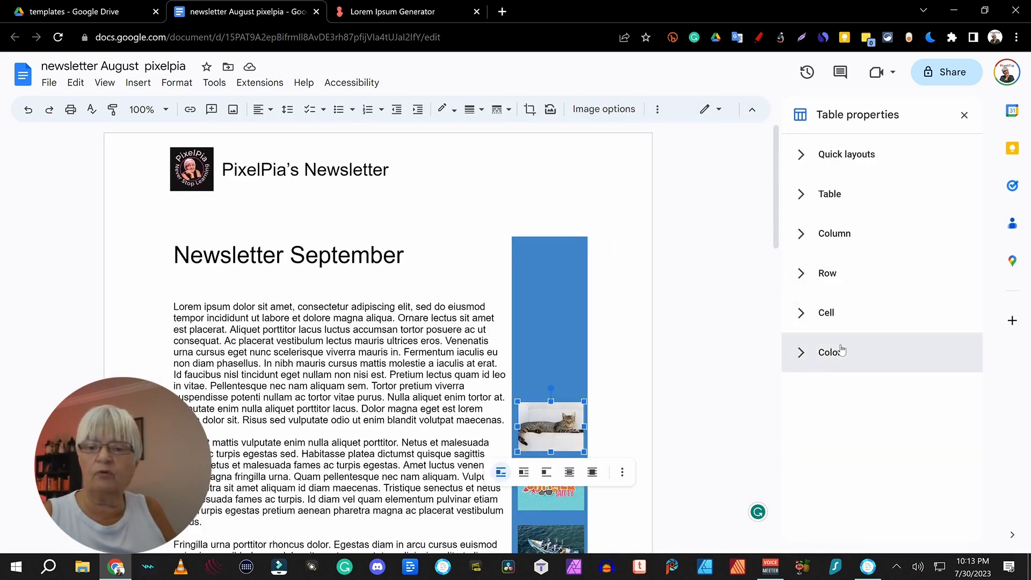
pyautogui.click(841, 350)
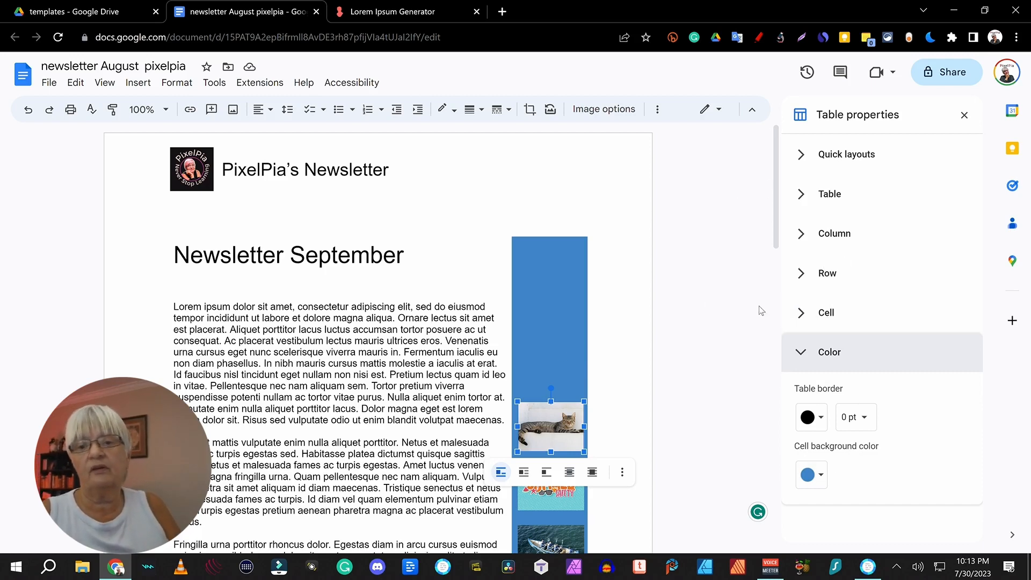
pyautogui.click(816, 476)
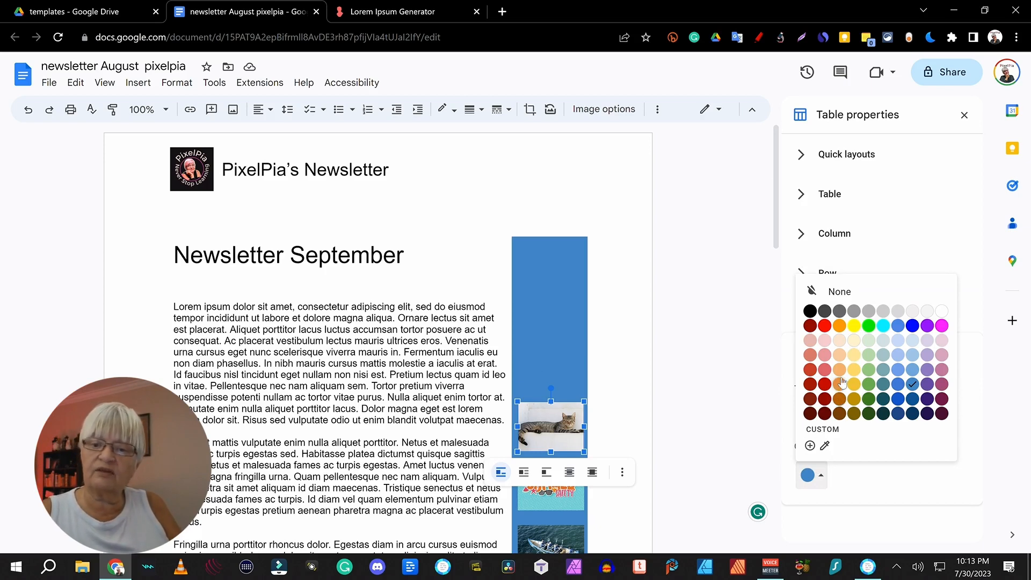
pyautogui.click(840, 326)
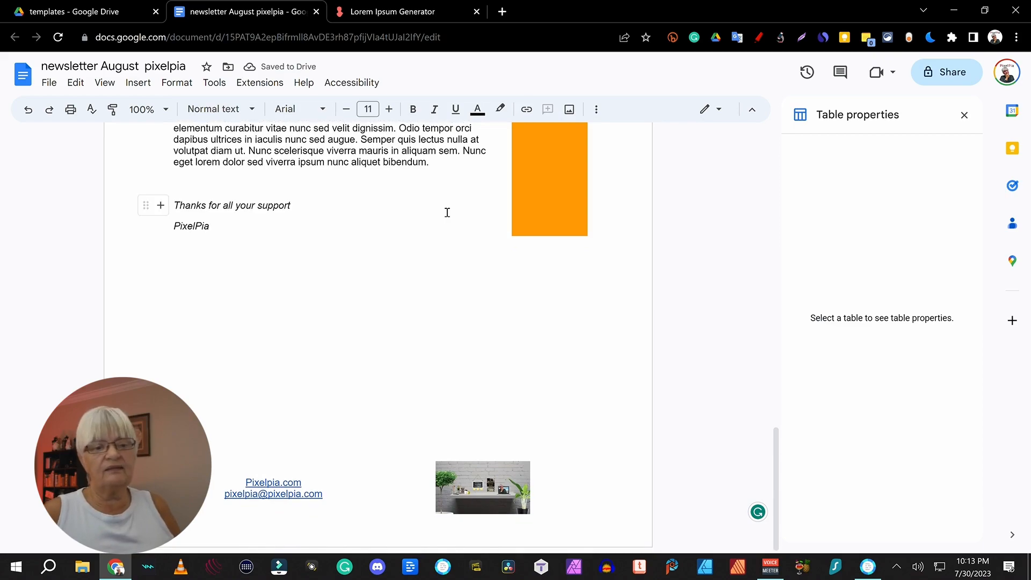
pyautogui.scroll(12, 447, 212)
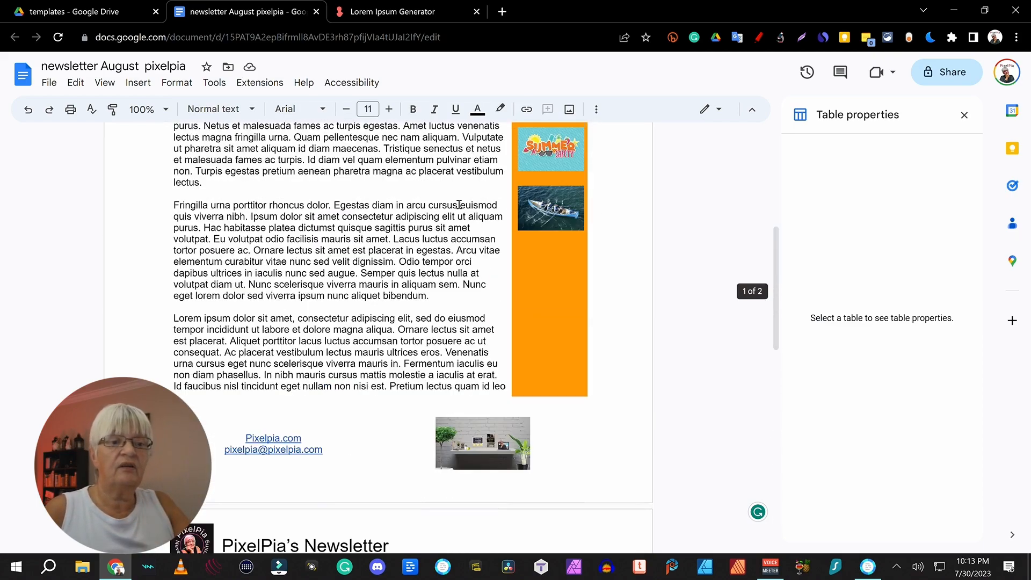
pyautogui.scroll(-4, 411, 232)
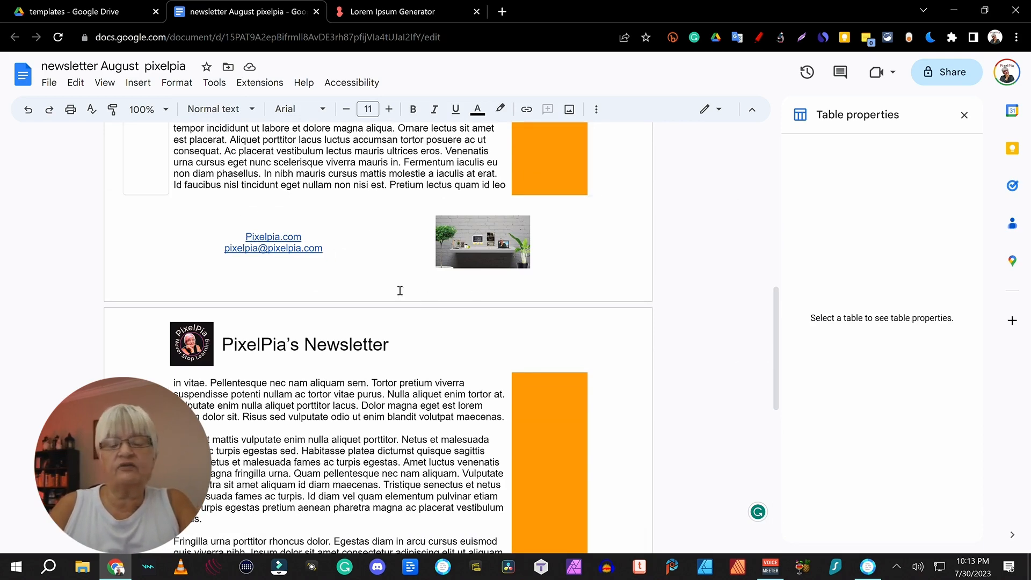
pyautogui.scroll(-3, 398, 290)
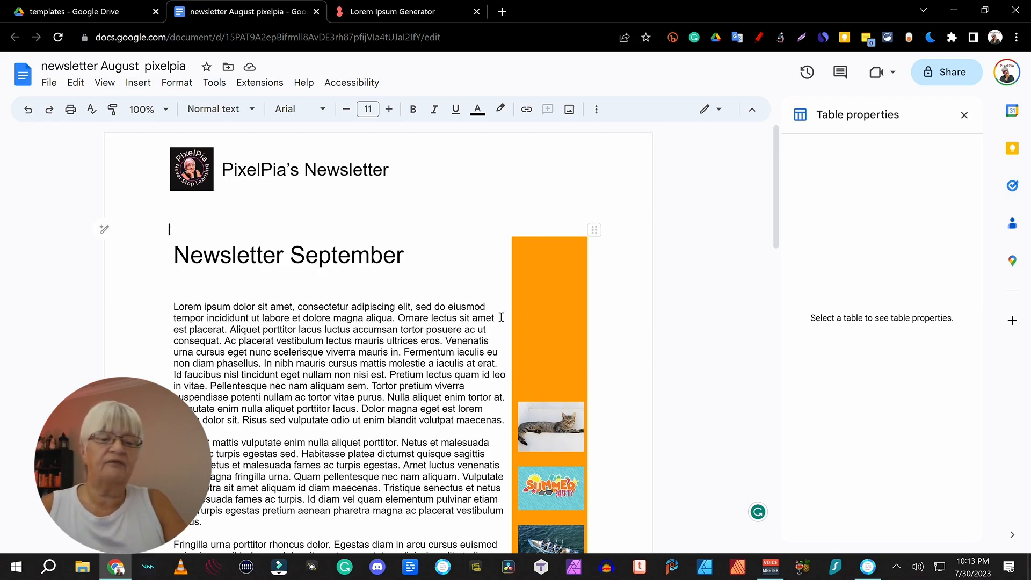
pyautogui.scroll(-10, 501, 319)
pyautogui.scroll(-7, 501, 319)
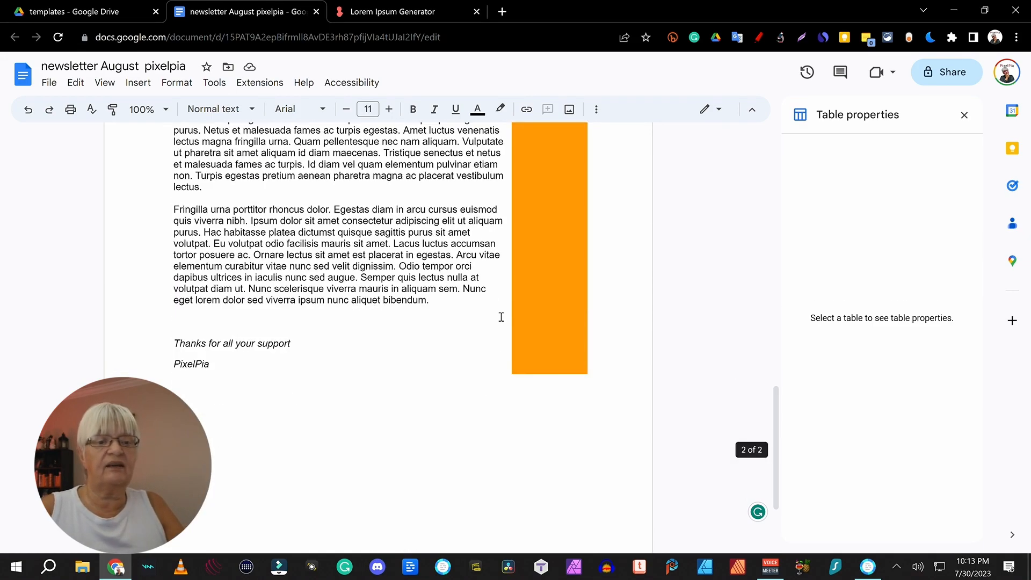